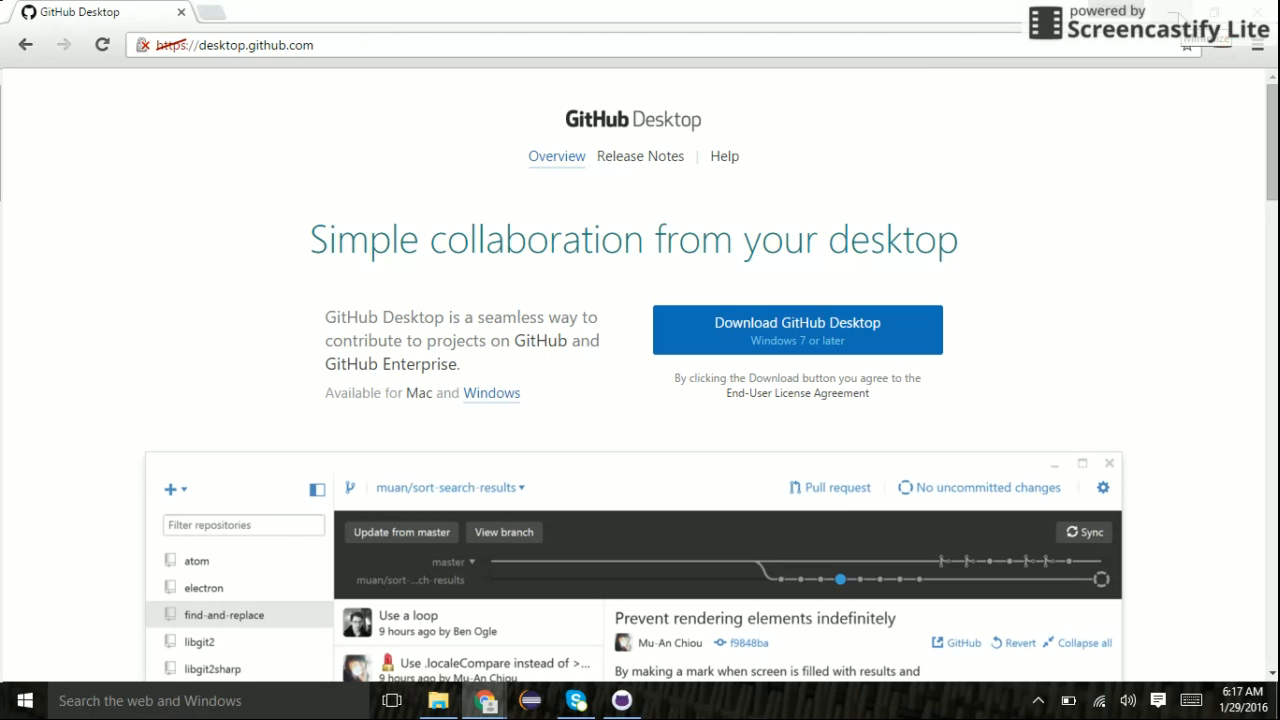
Switch to GitHub Desktop and try to add the desktop folder Gongolierium Code as an existing local repository.
left_click(1176, 12)
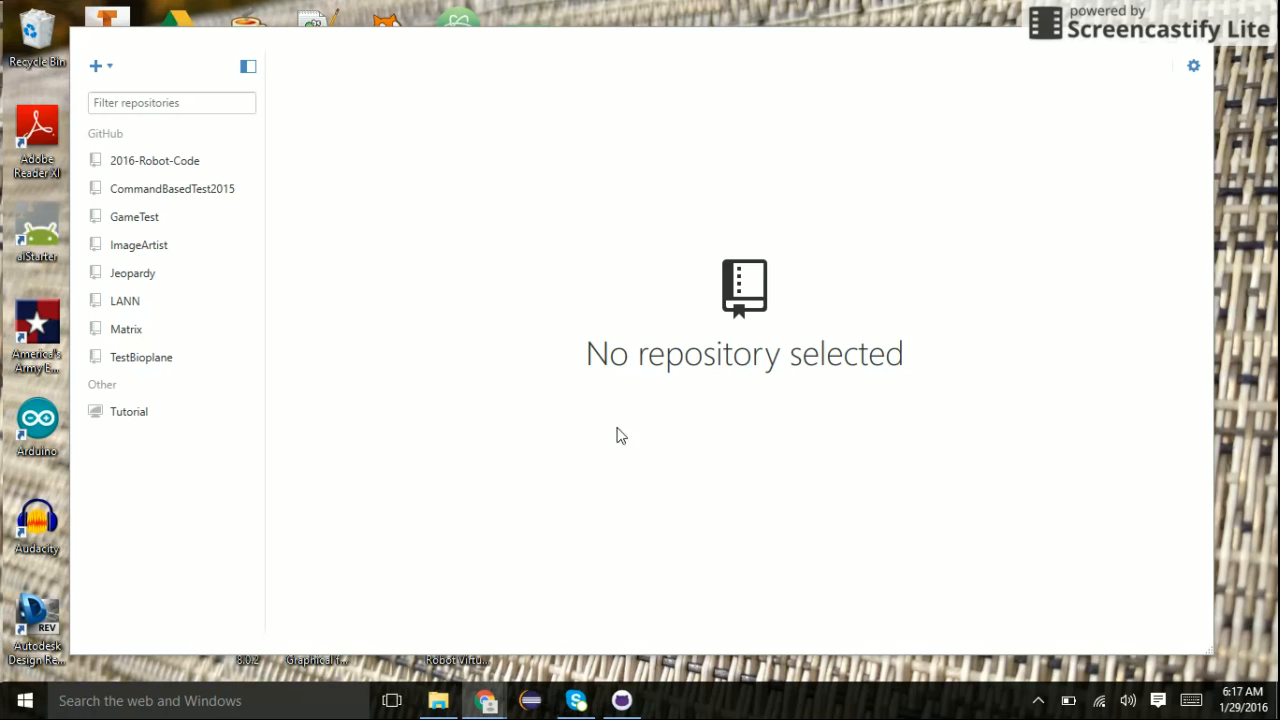
left_click(99, 68)
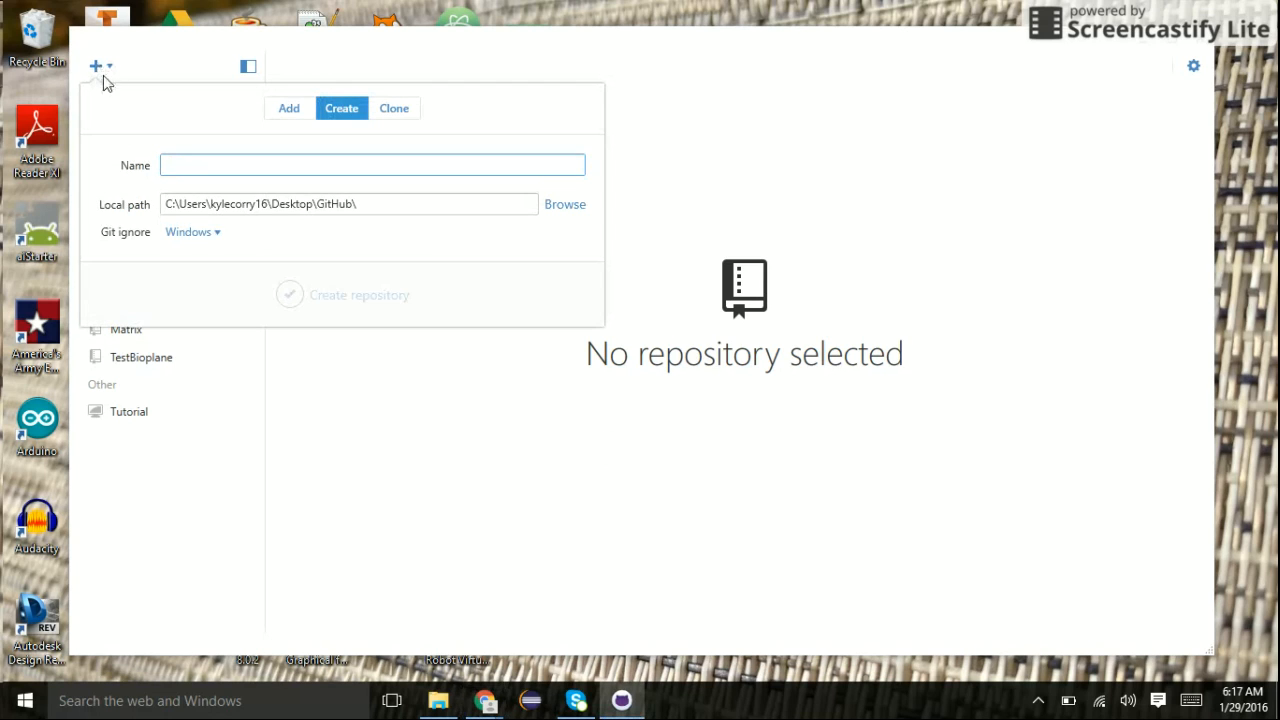
left_click(290, 109)
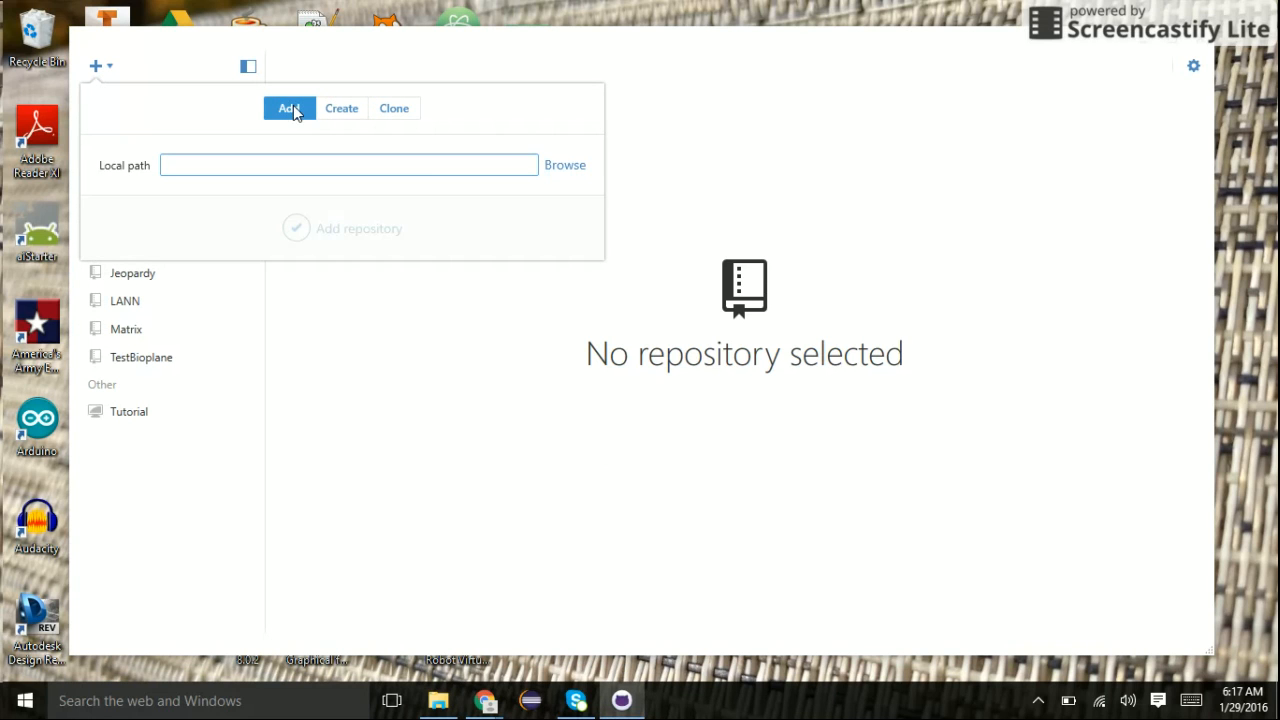
left_click(556, 167)
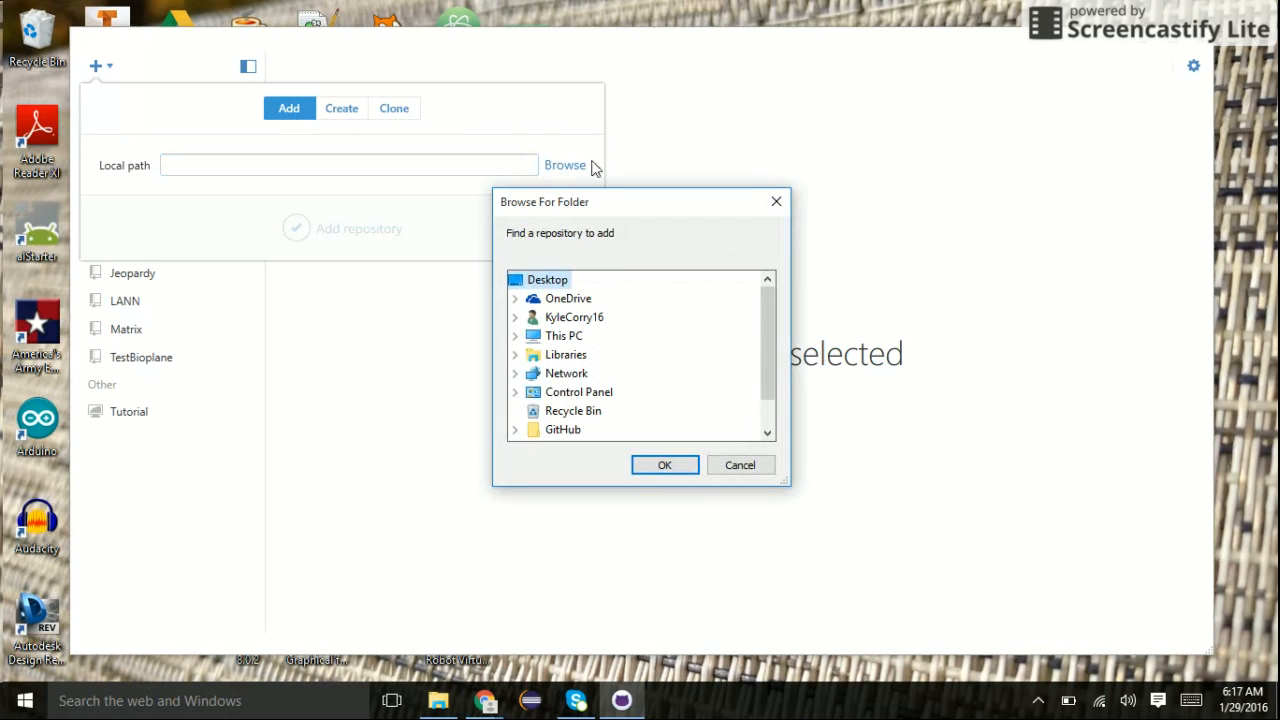
scroll(635, 368, "down", 1)
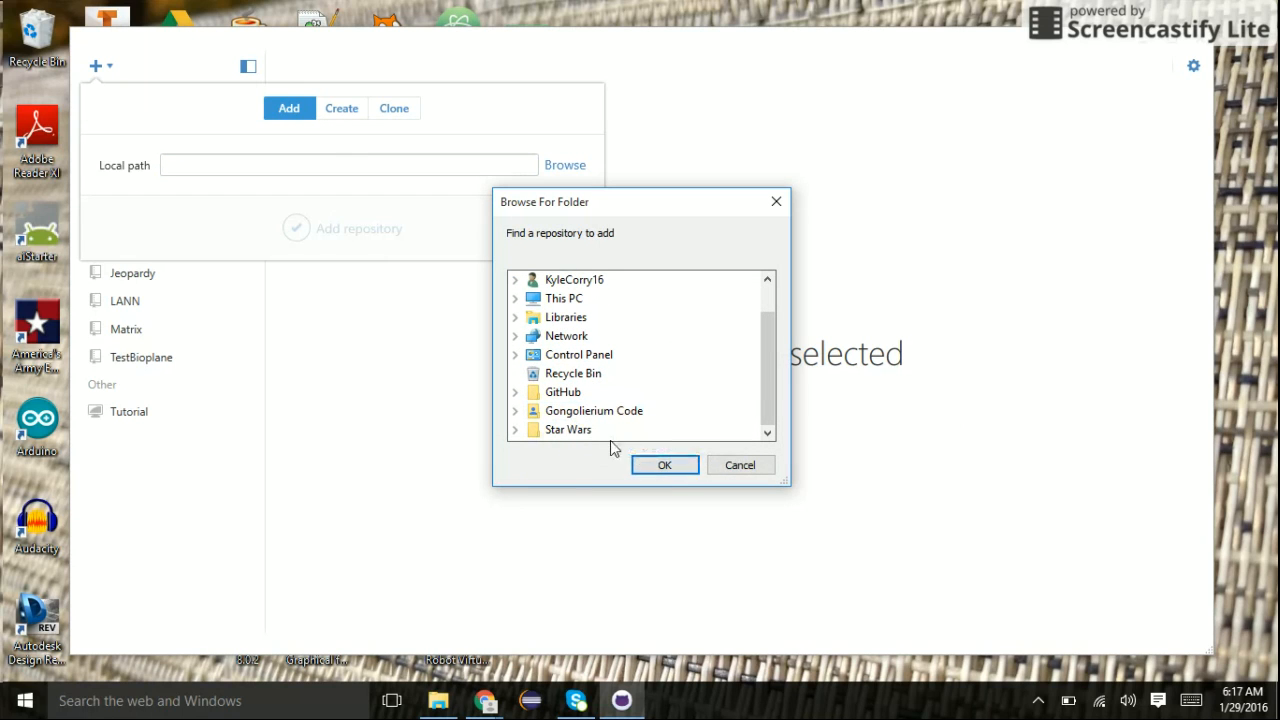
left_click(558, 413)
double_click(640, 390)
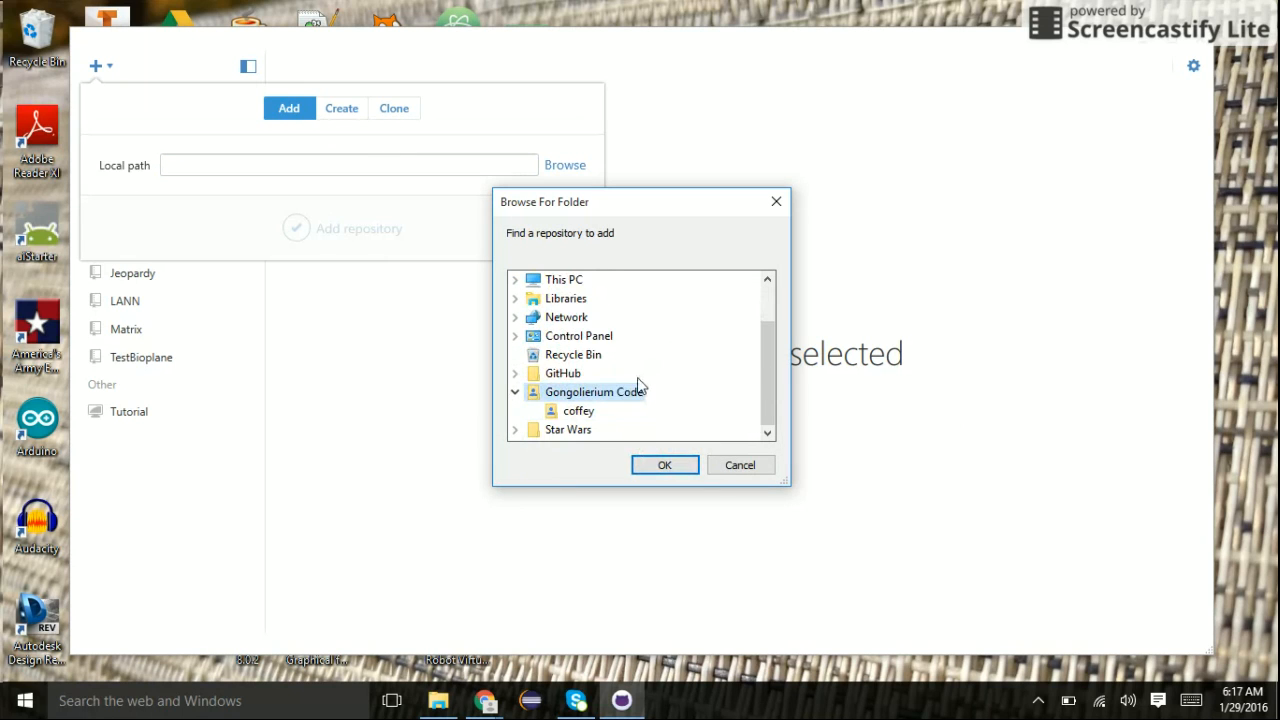
left_click(662, 465)
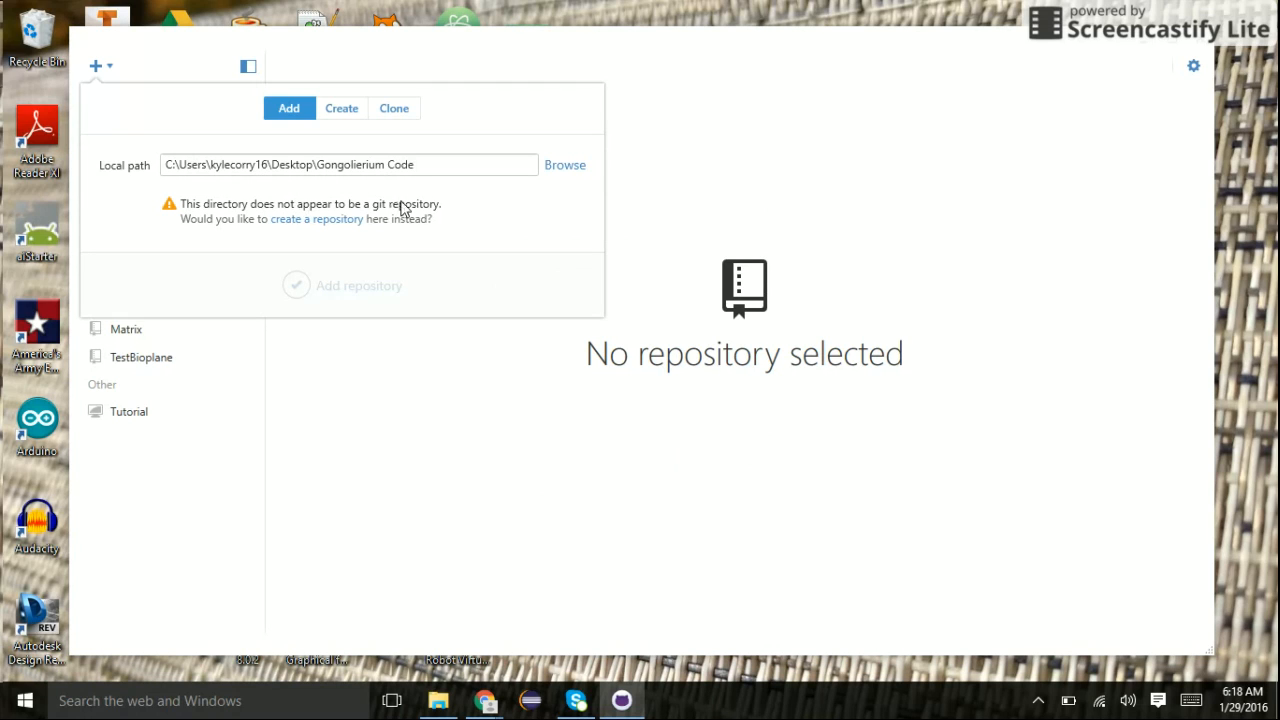
Create a repository in the Gongolierium Code folder with the Windows git ignore, and open it.
left_click(311, 220)
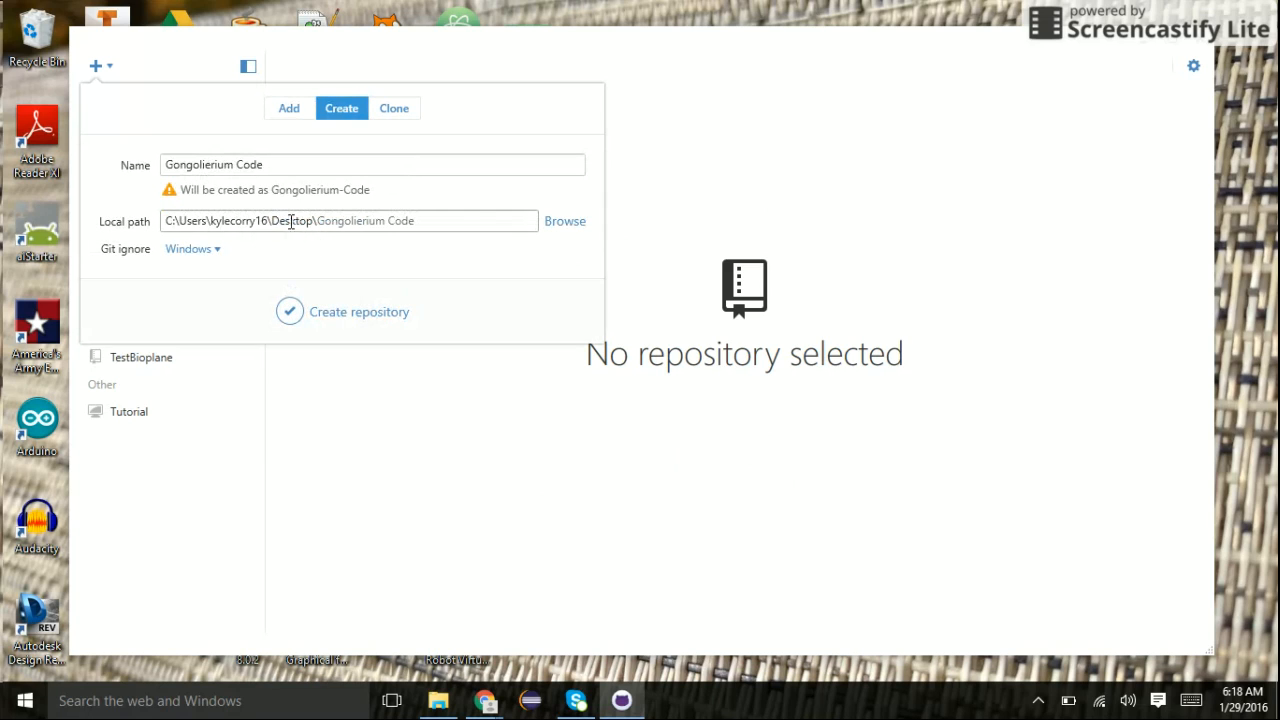
left_click(290, 314)
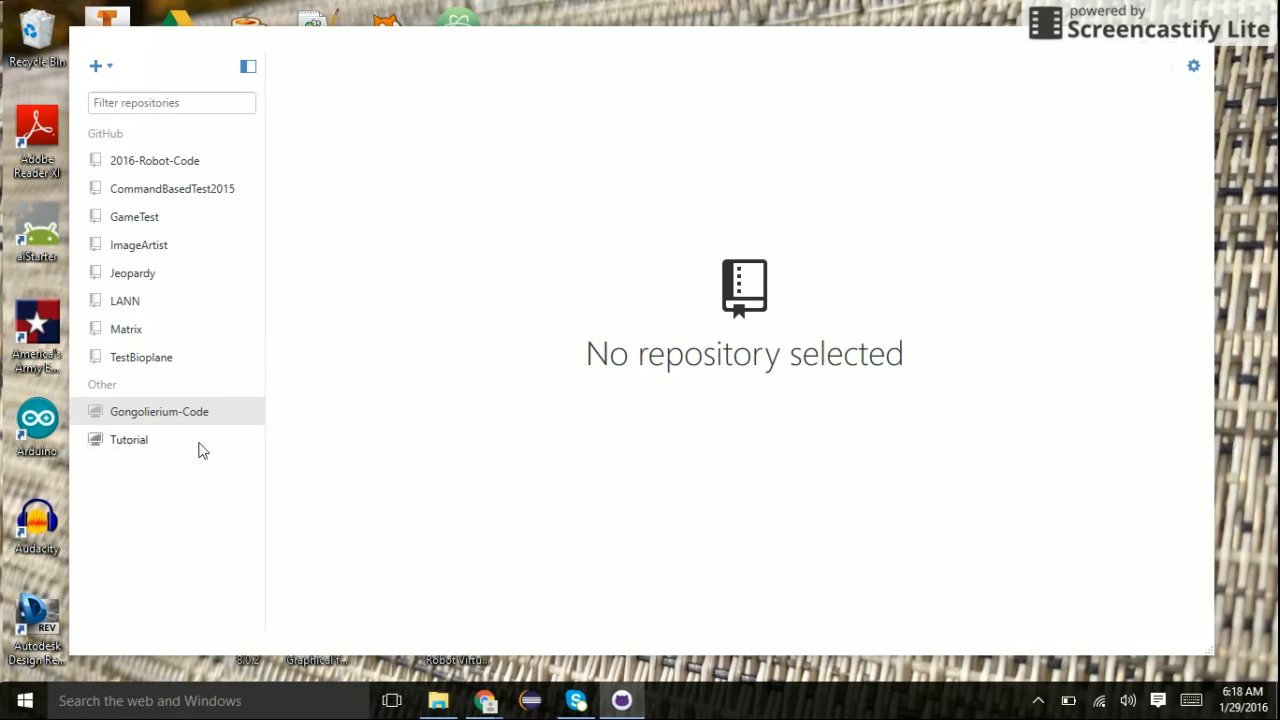
left_click(150, 420)
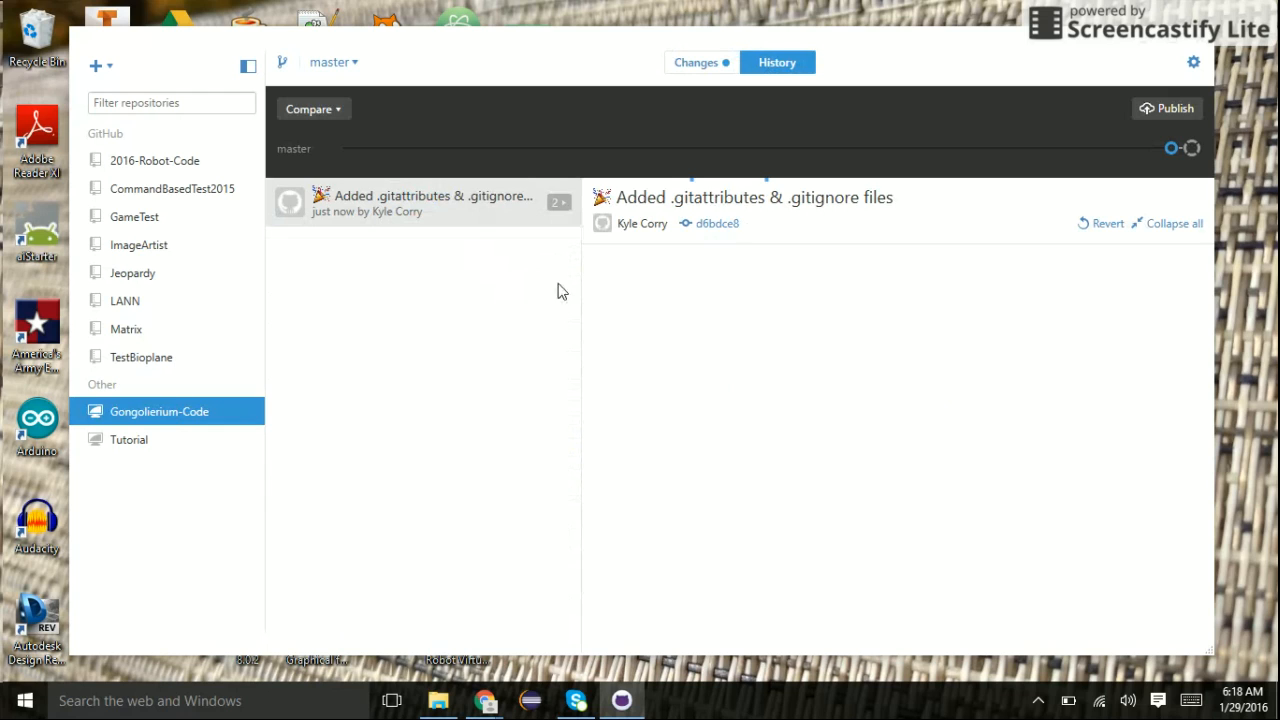
Commit all uncommitted files to master with the summary "First commit" and sync the repository with GitHub.
mouse_move(1173, 152)
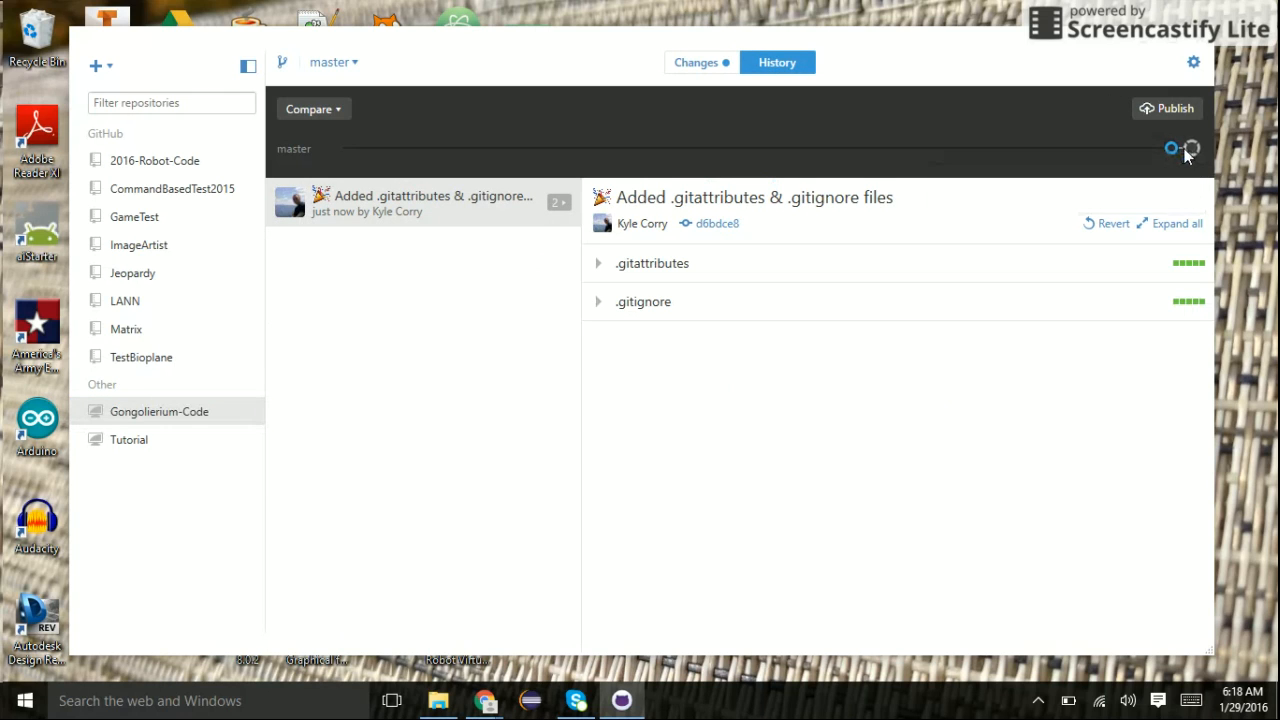
left_click(1189, 149)
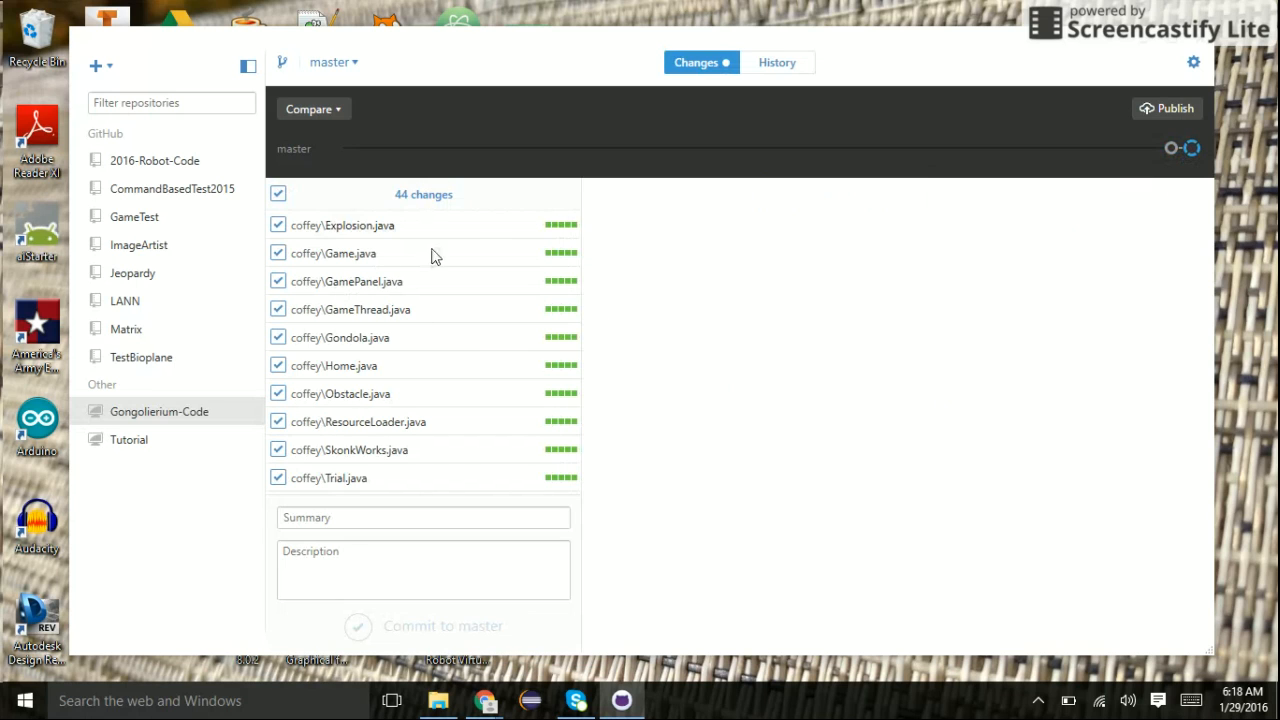
scroll(421, 360, "down", 1)
scroll(421, 360, "down", 8)
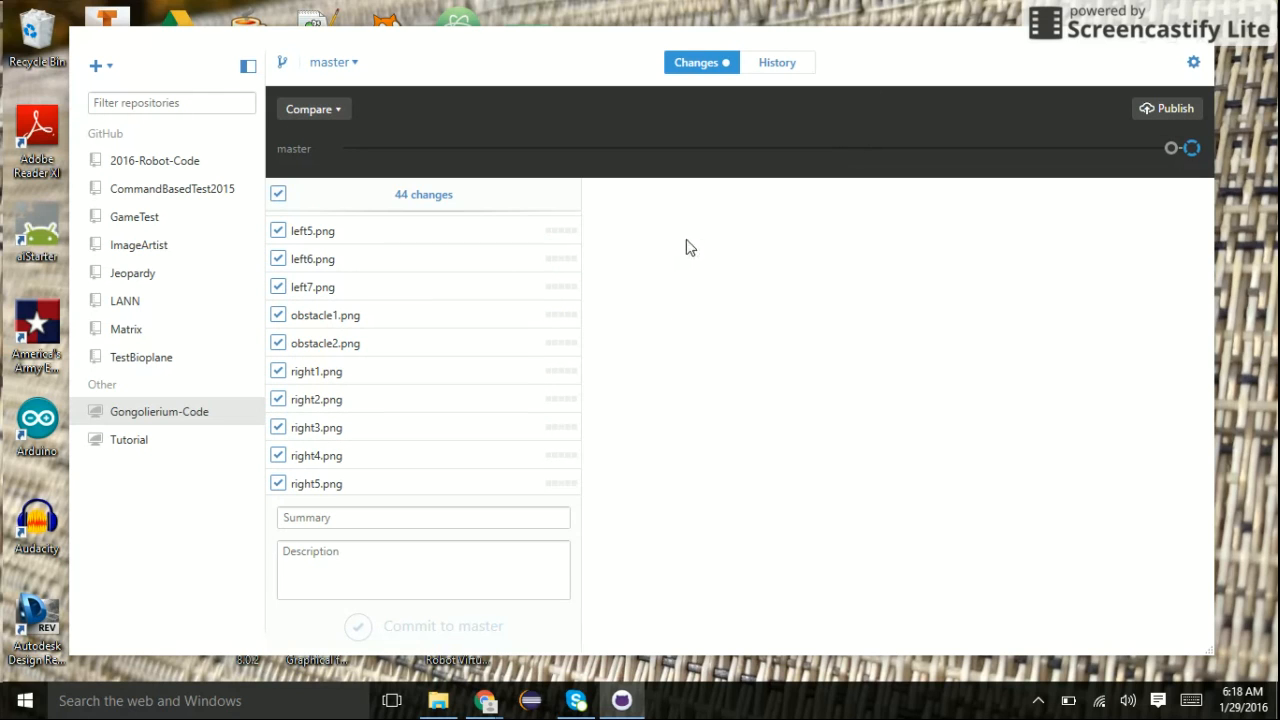
left_click(403, 518)
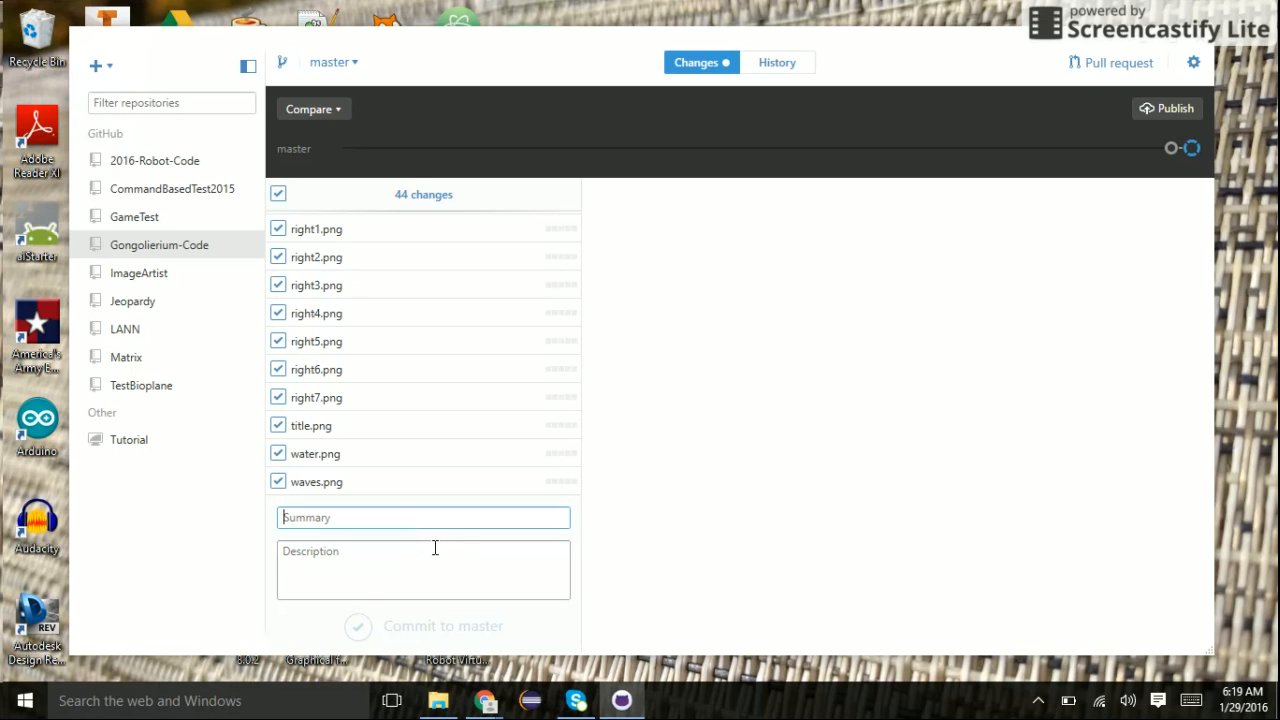
type("First commit")
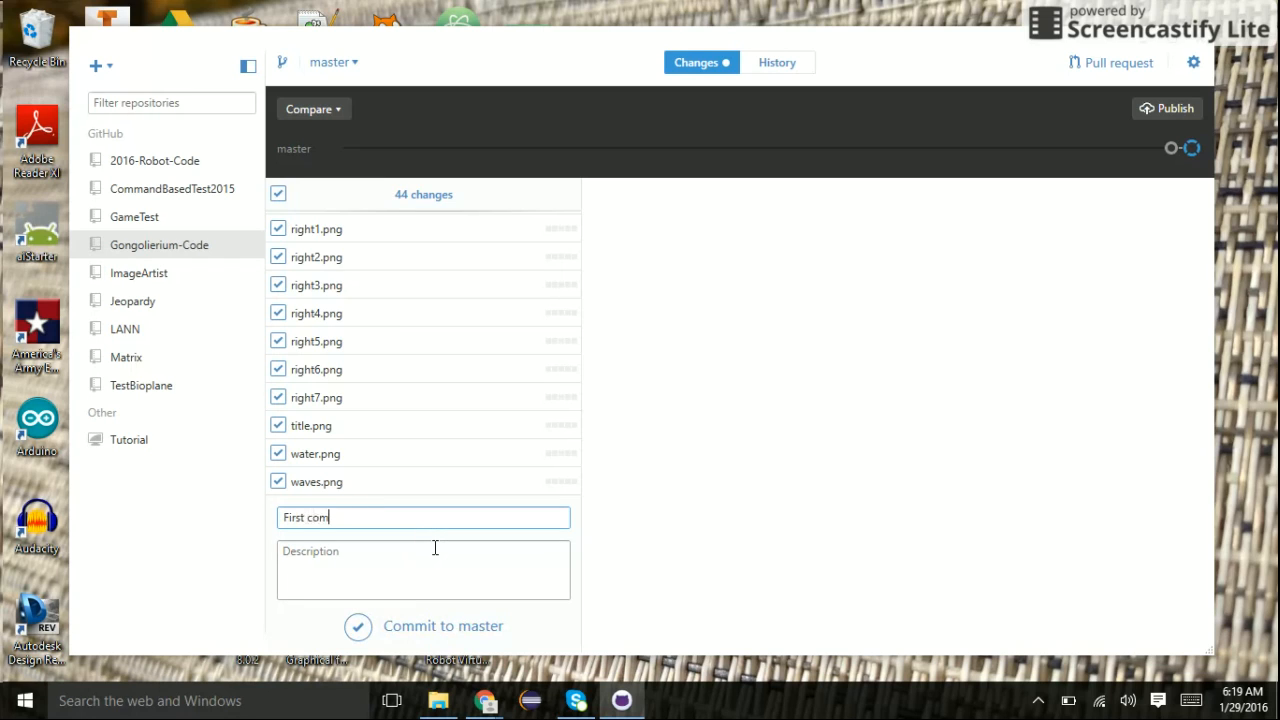
left_click(358, 628)
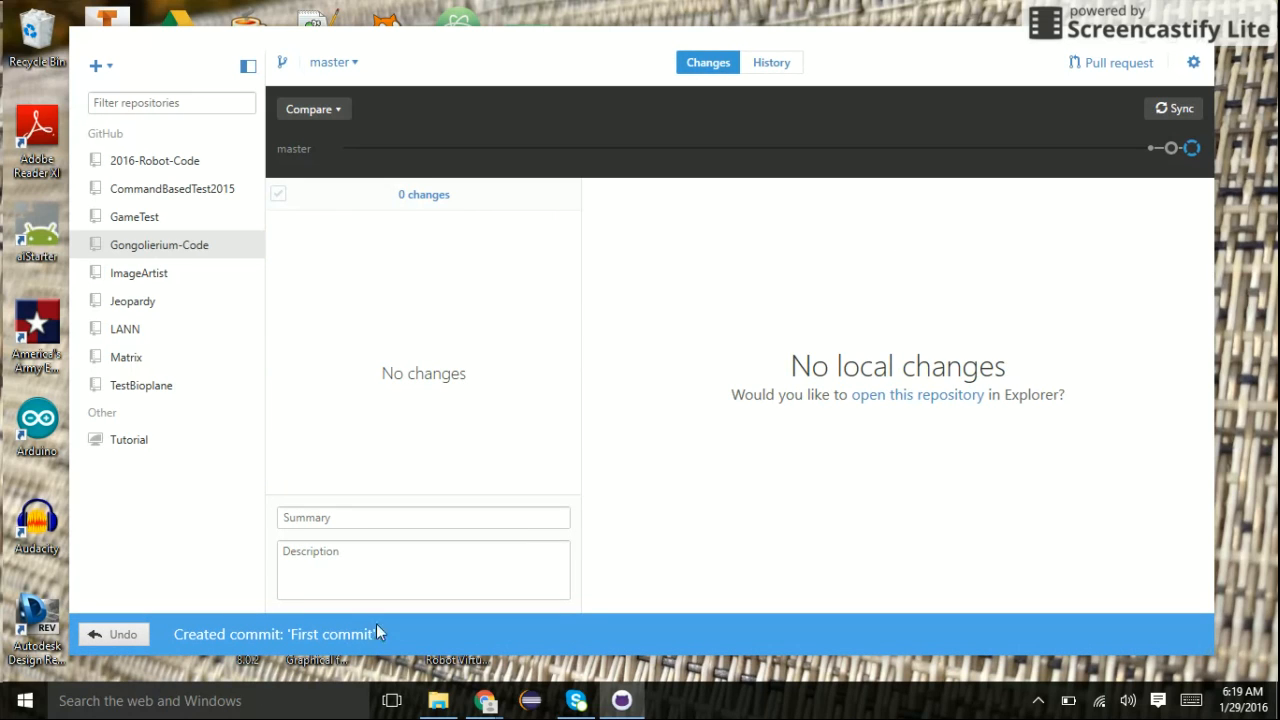
left_click(1177, 108)
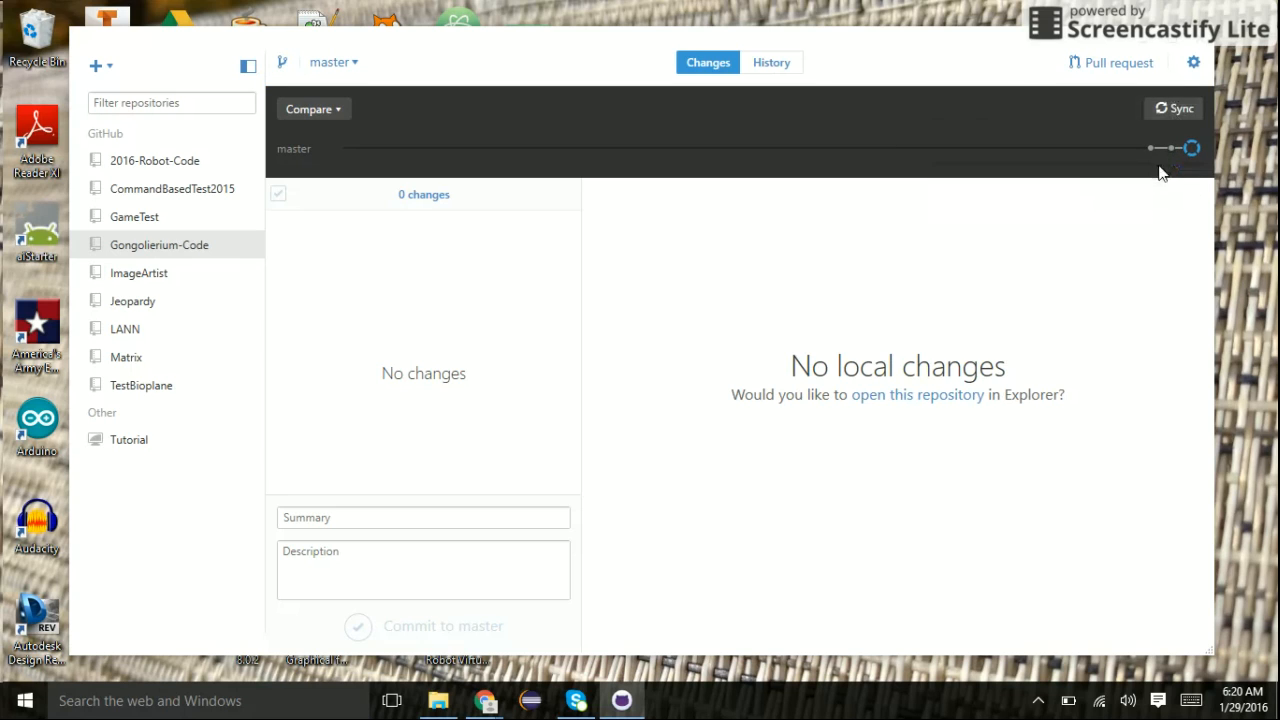
Examine the files included in First commit in the history and return to the uncommitted changes view.
mouse_move(1171, 149)
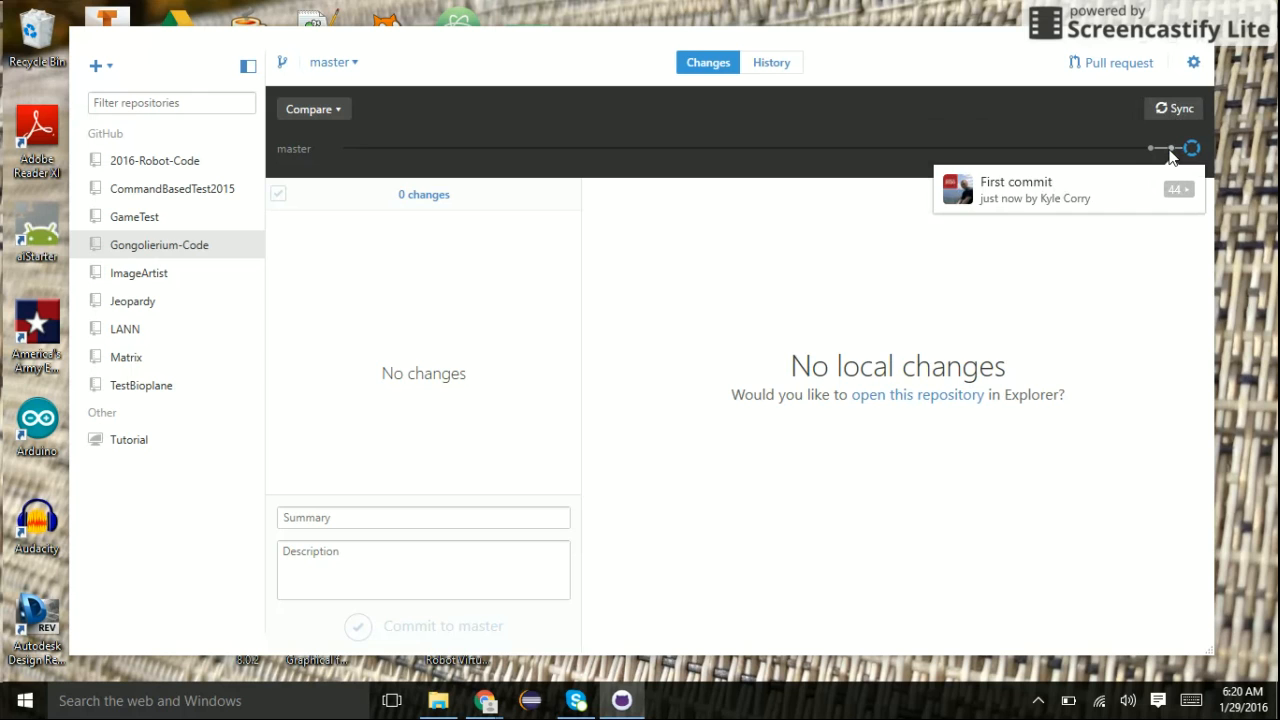
left_click(1171, 149)
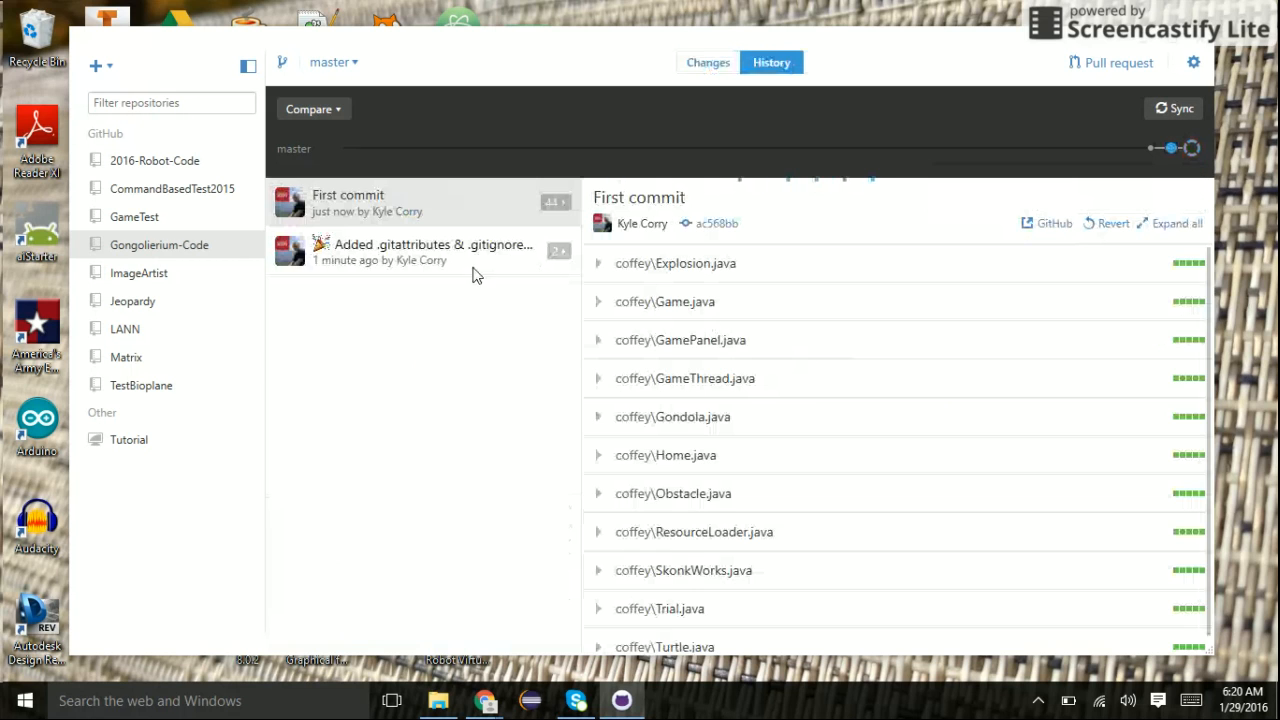
scroll(697, 347, "down", 2)
scroll(697, 347, "down", 3)
scroll(694, 346, "up", 5)
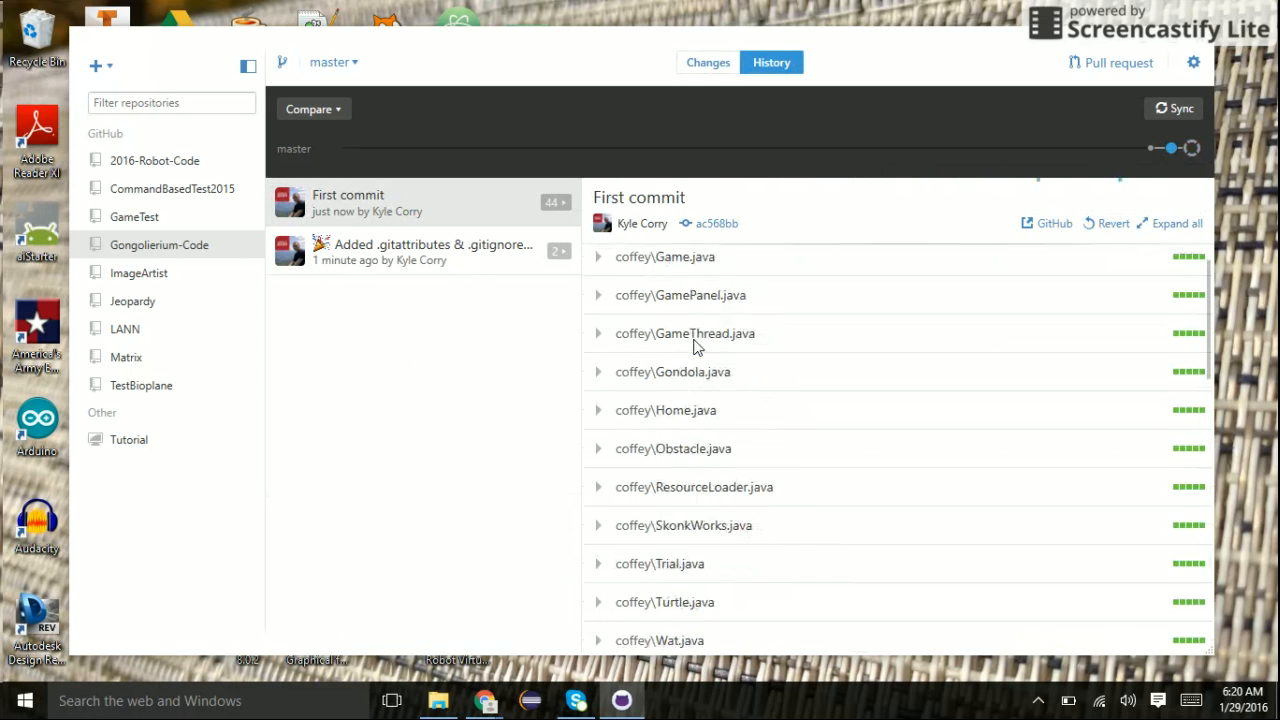
left_click(1191, 148)
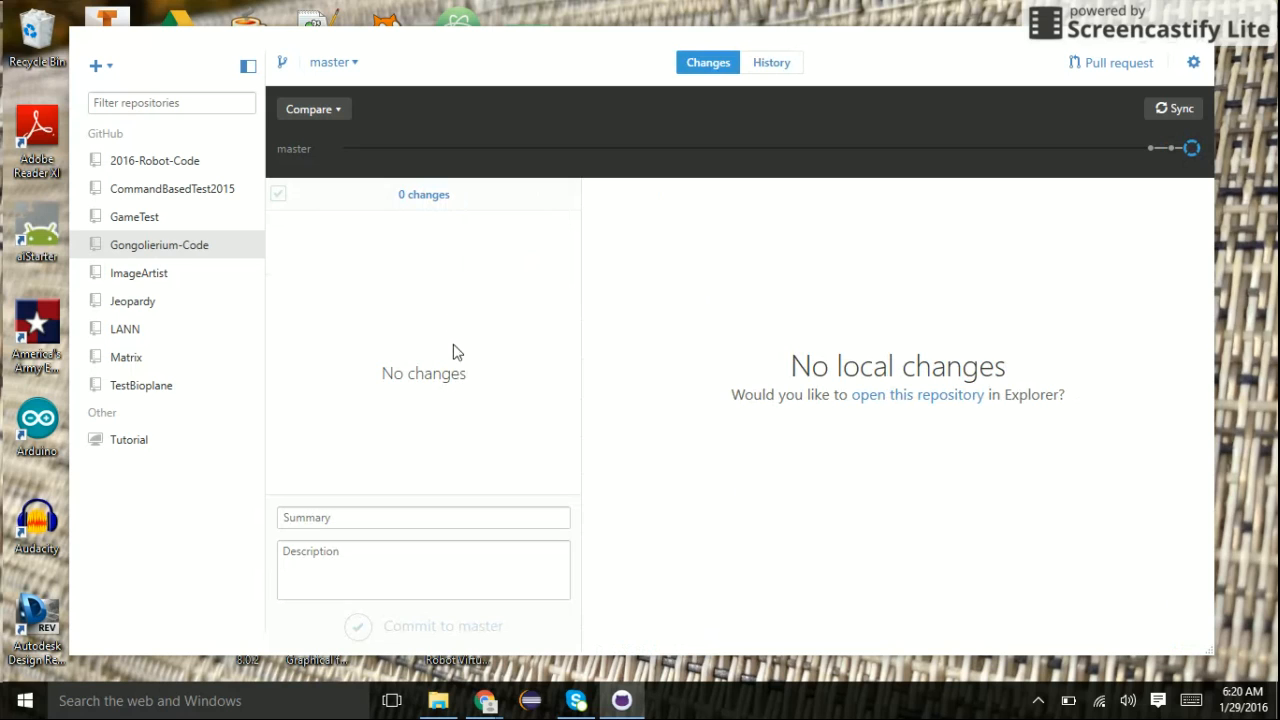
Switch to Chrome, load github.com in a new tab, and open the Gongolierium-Code repository to look through its files.
left_click(1146, 53)
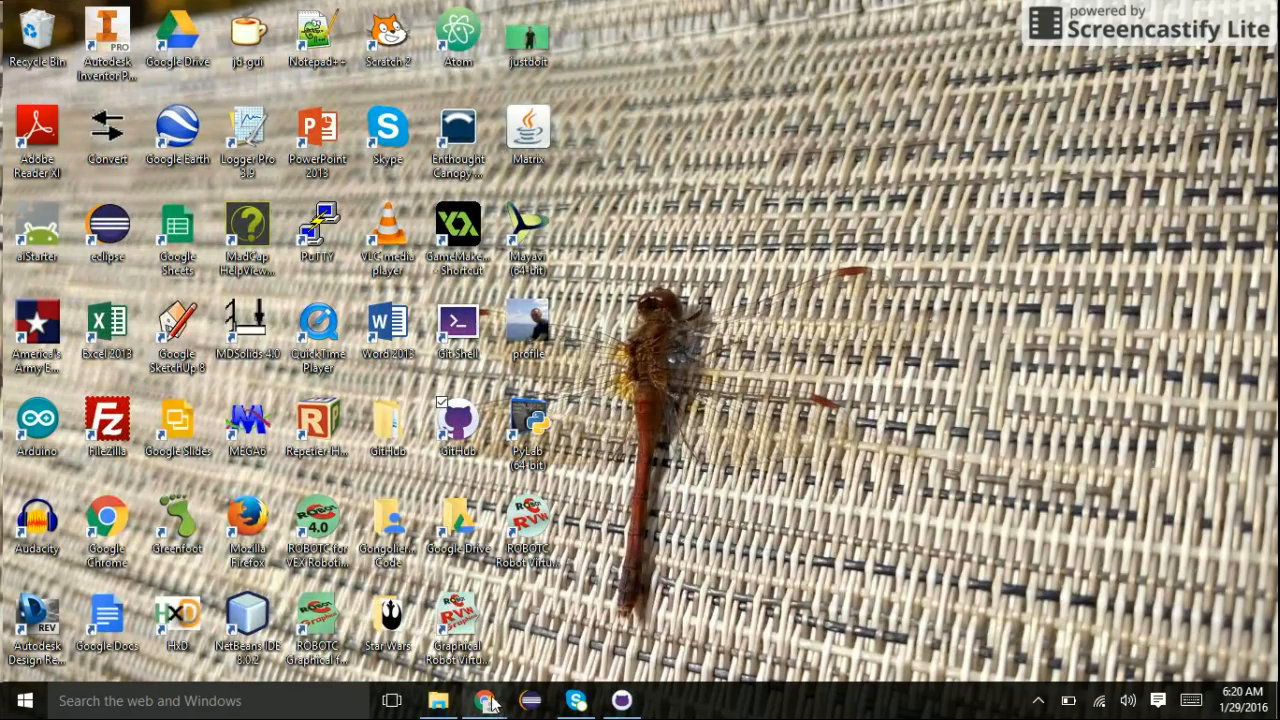
mouse_move(490, 703)
left_click(454, 615)
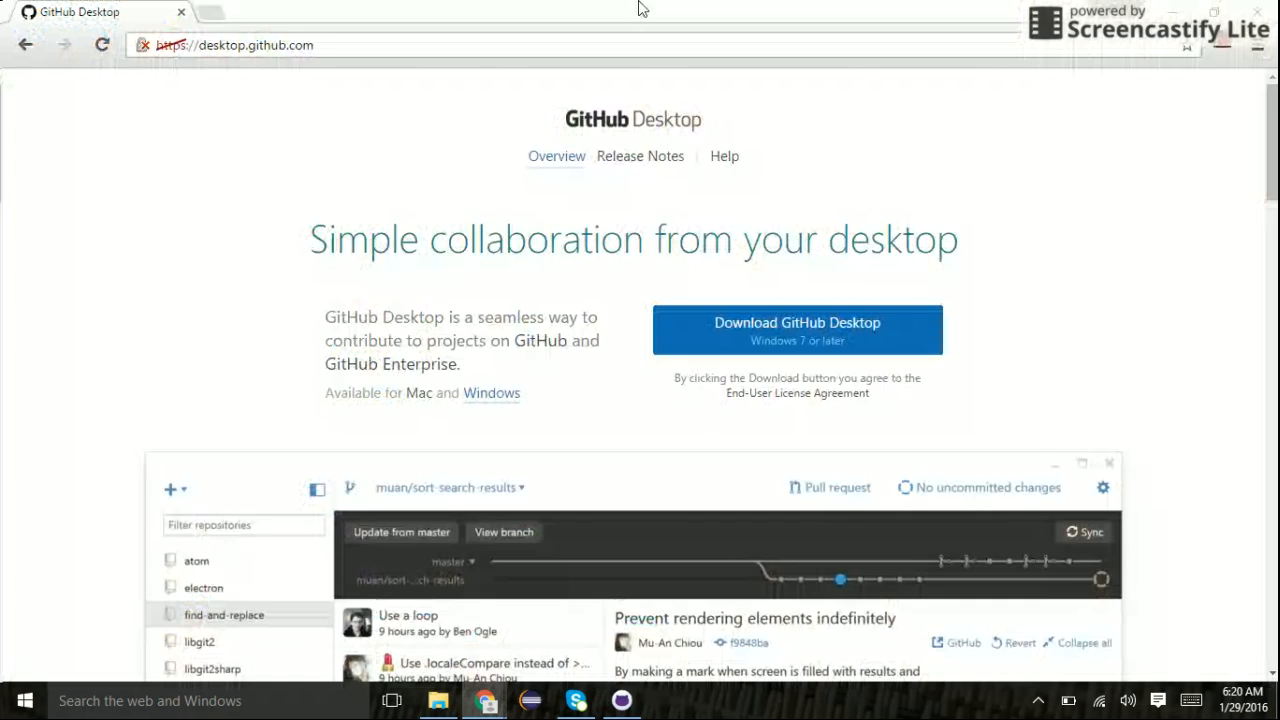
left_click(209, 12)
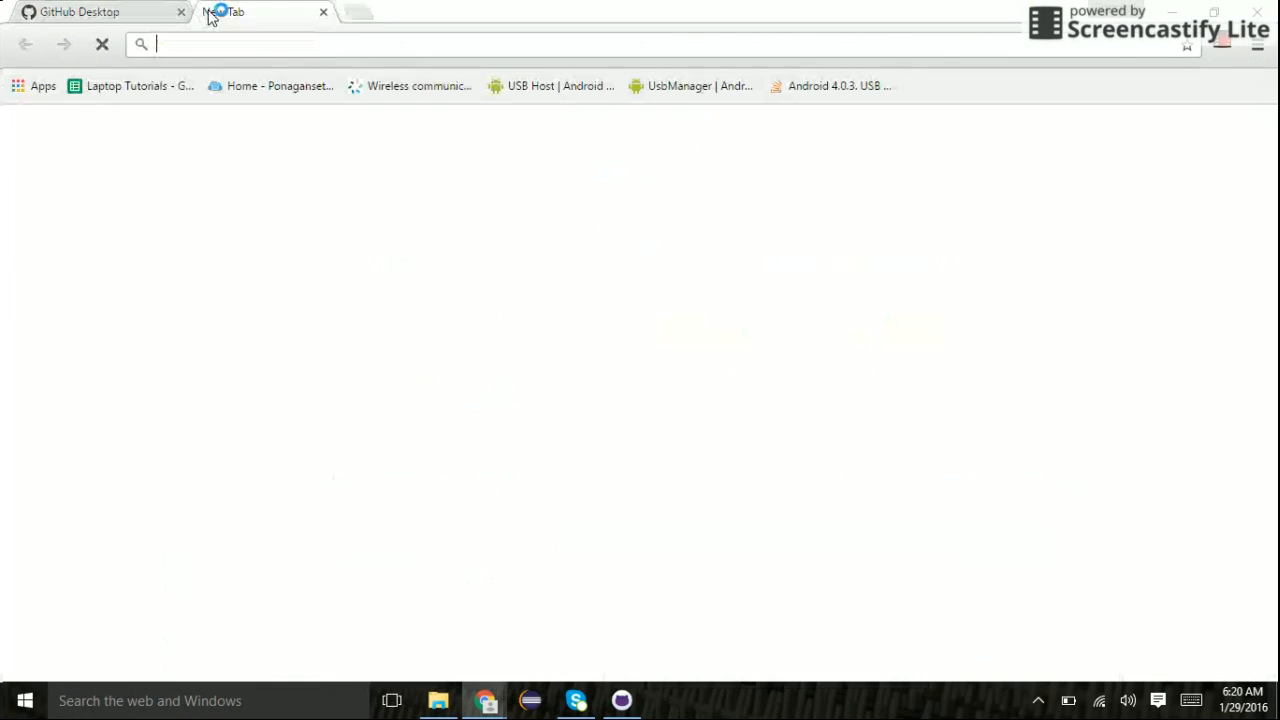
type("github.com")
key("Return")
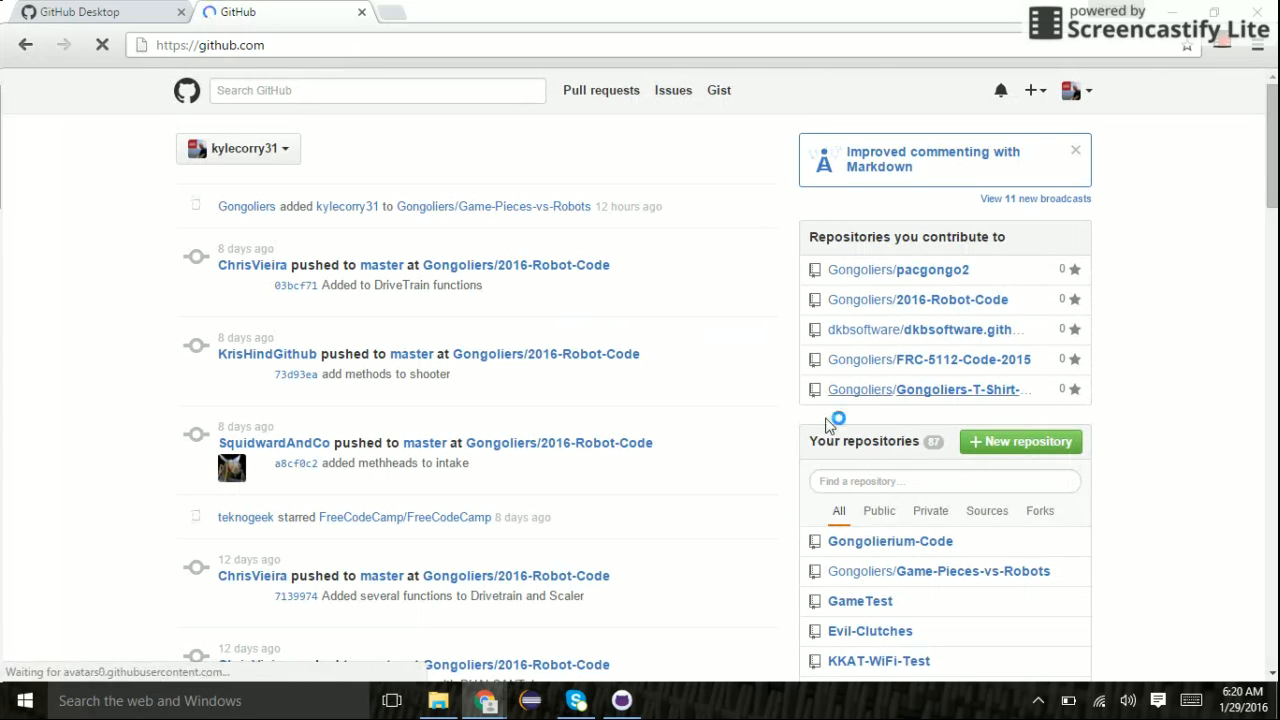
left_click(870, 543)
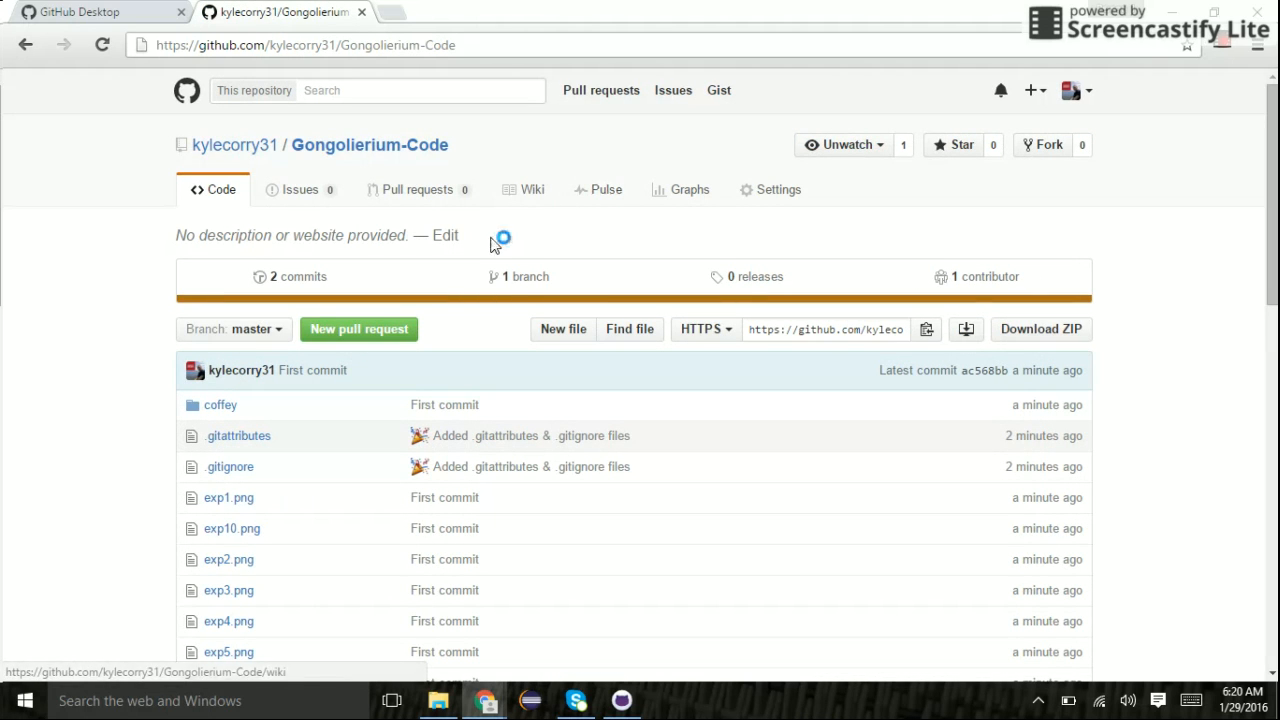
scroll(534, 309, "down", 3)
scroll(230, 400, "down", 7)
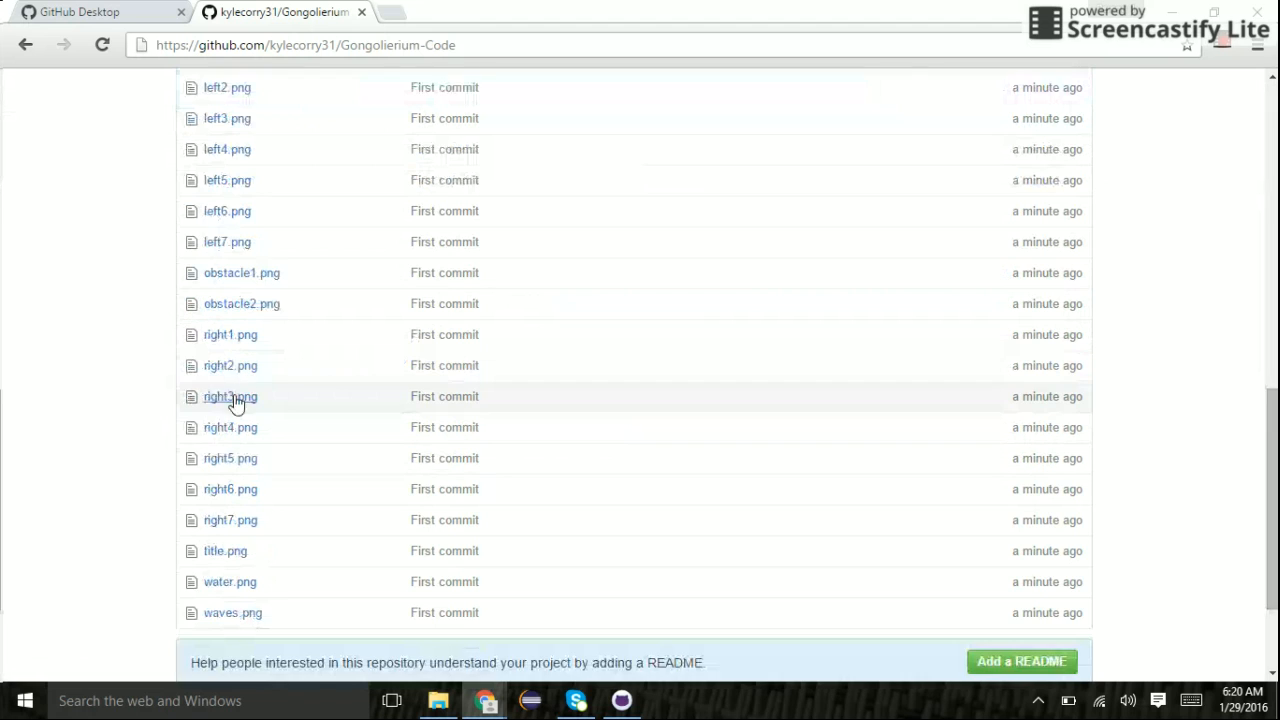
scroll(237, 403, "up", 10)
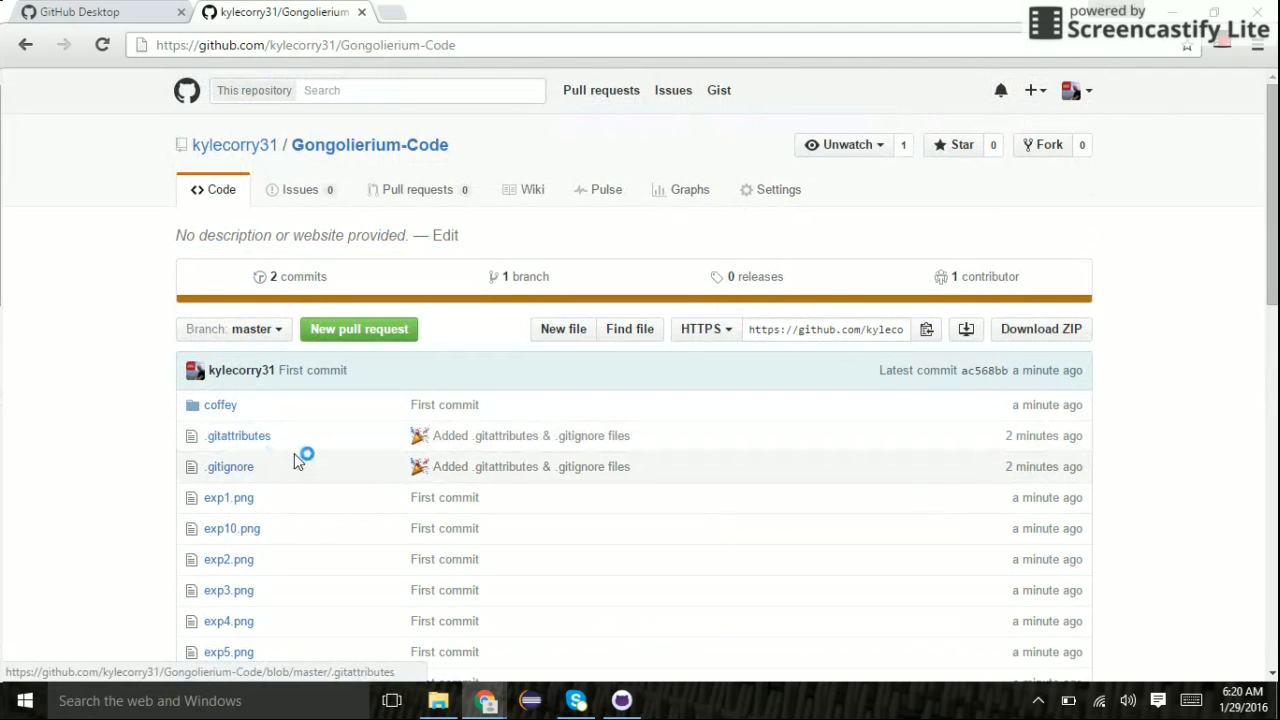
Add a README.md with the second line "Modified file" to the online repository and commit it directly to the master branch.
scroll(366, 397, "down", 10)
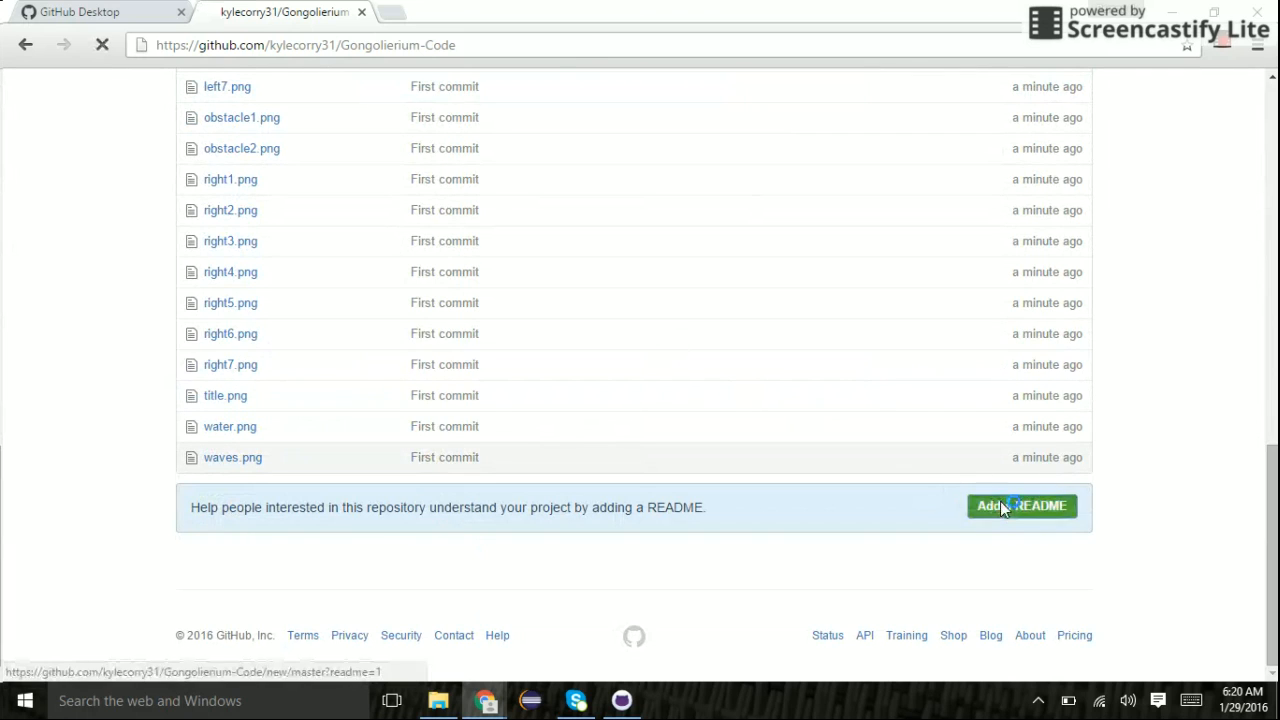
left_click(1000, 501)
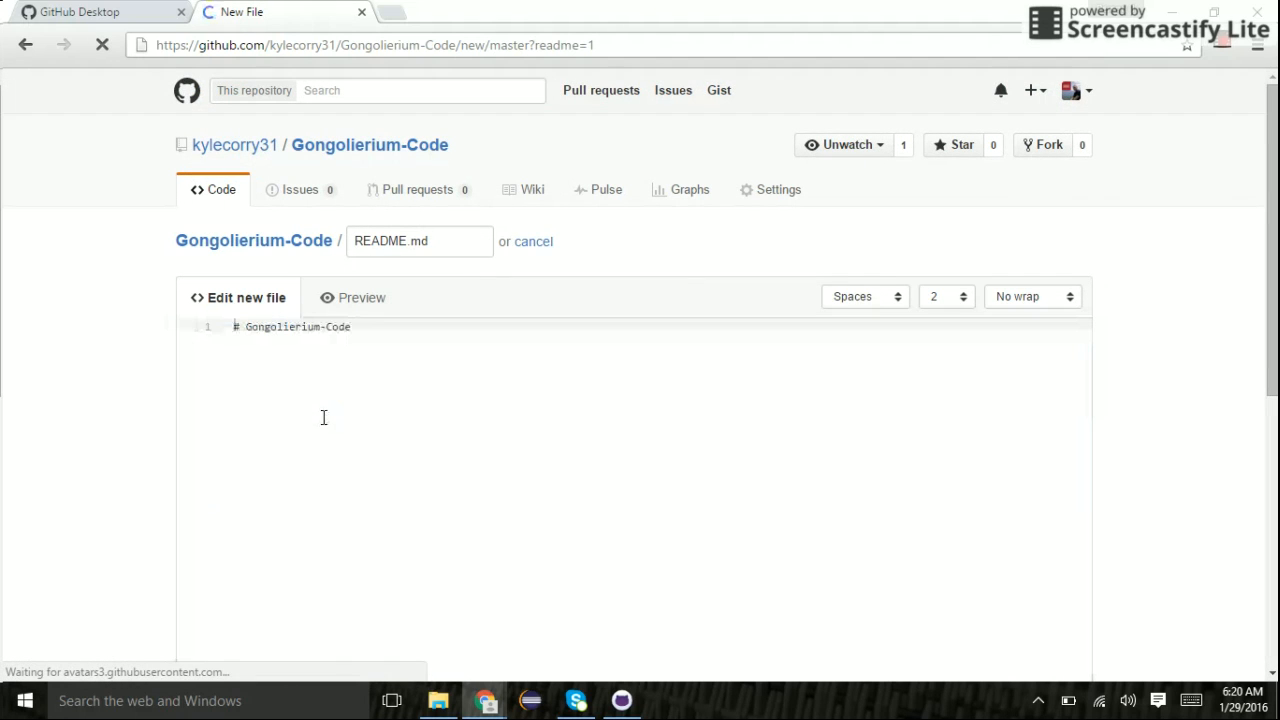
key("Return")
type("Modified file")
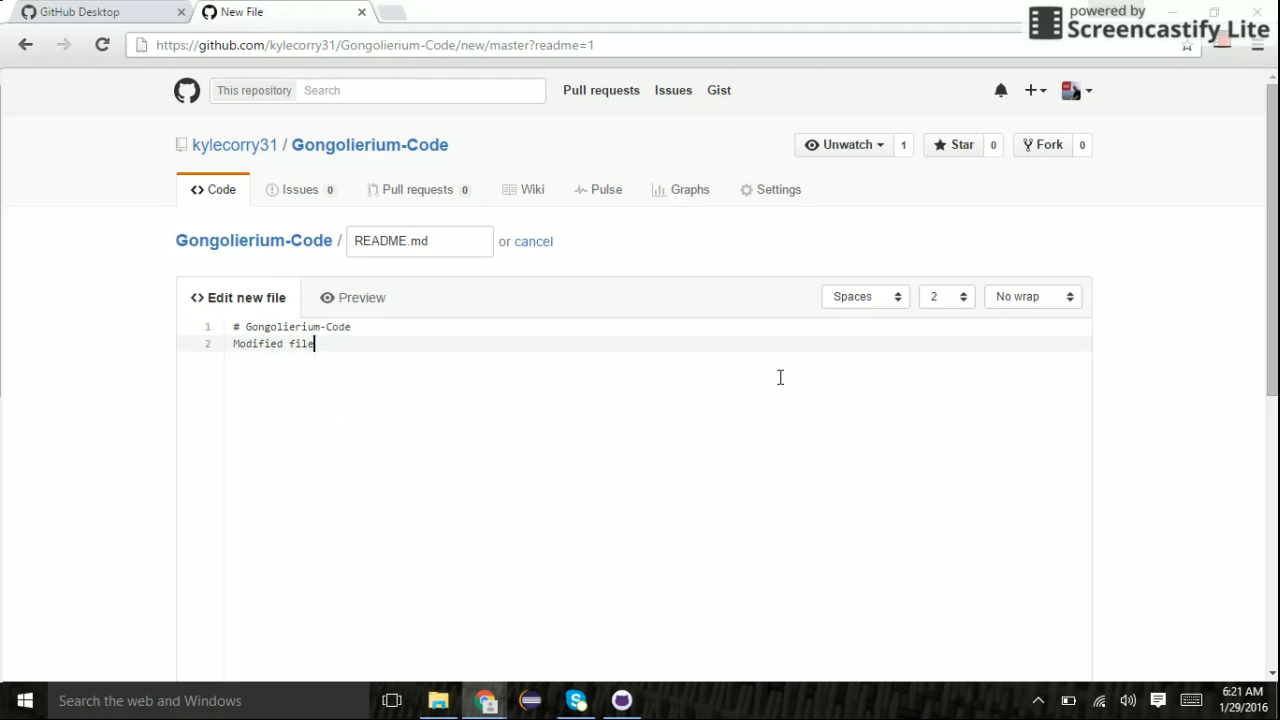
scroll(780, 377, "down", 5)
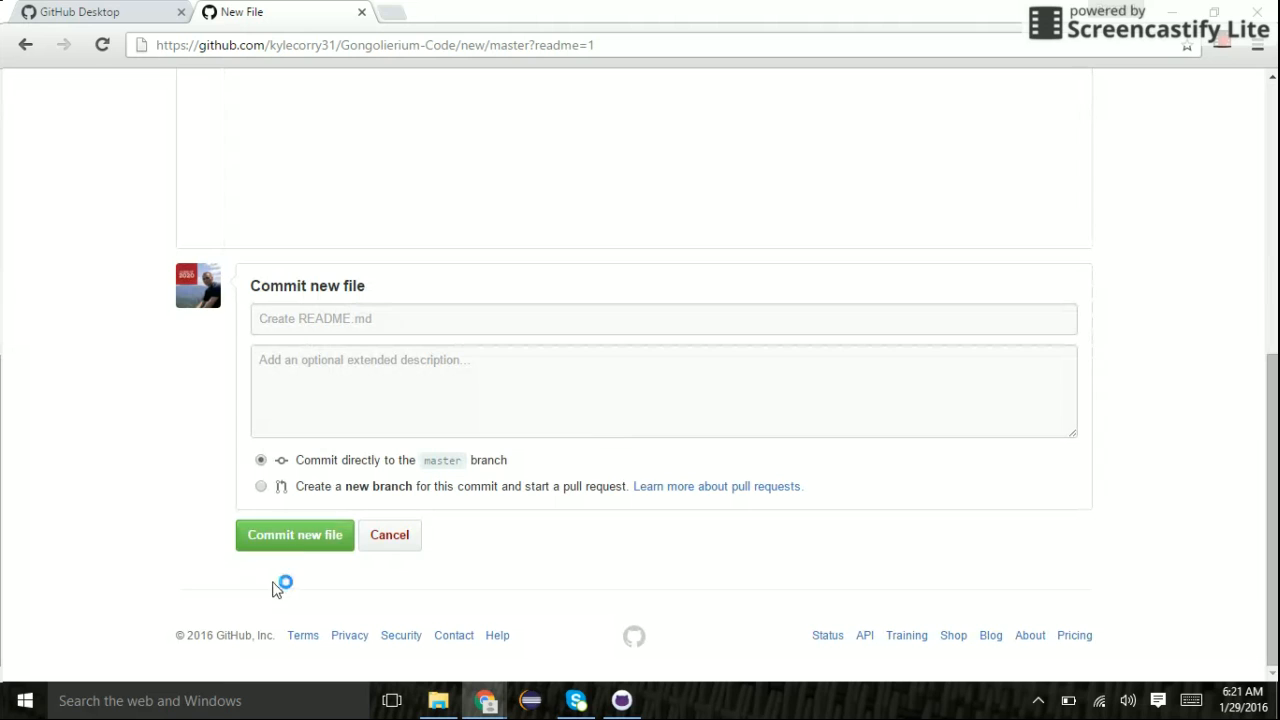
left_click(300, 537)
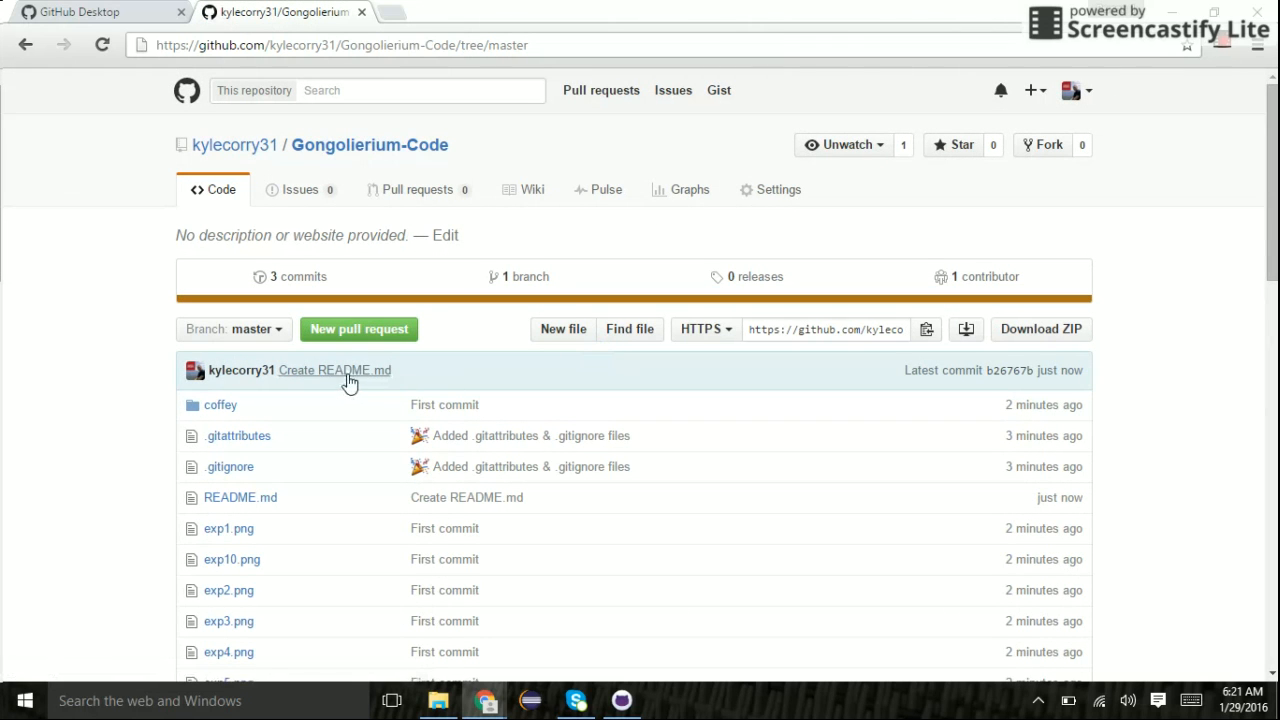
scroll(597, 380, "down", 15)
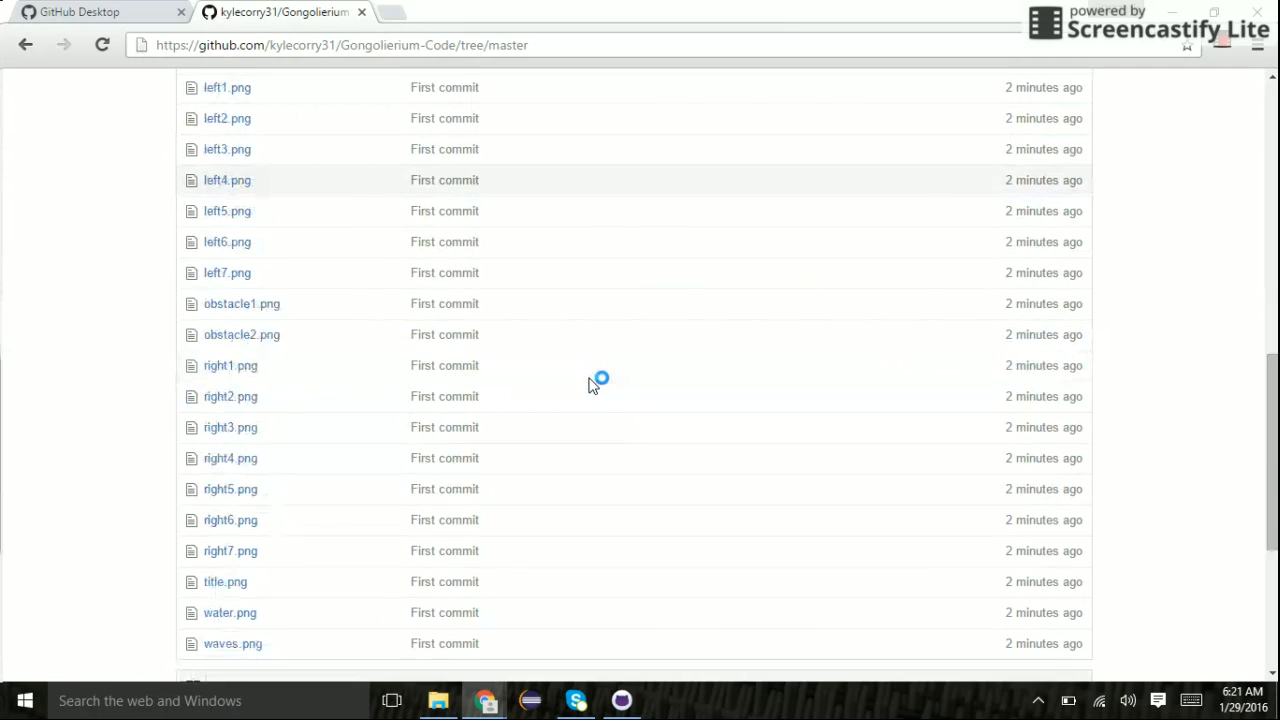
scroll(545, 390, "up", 4)
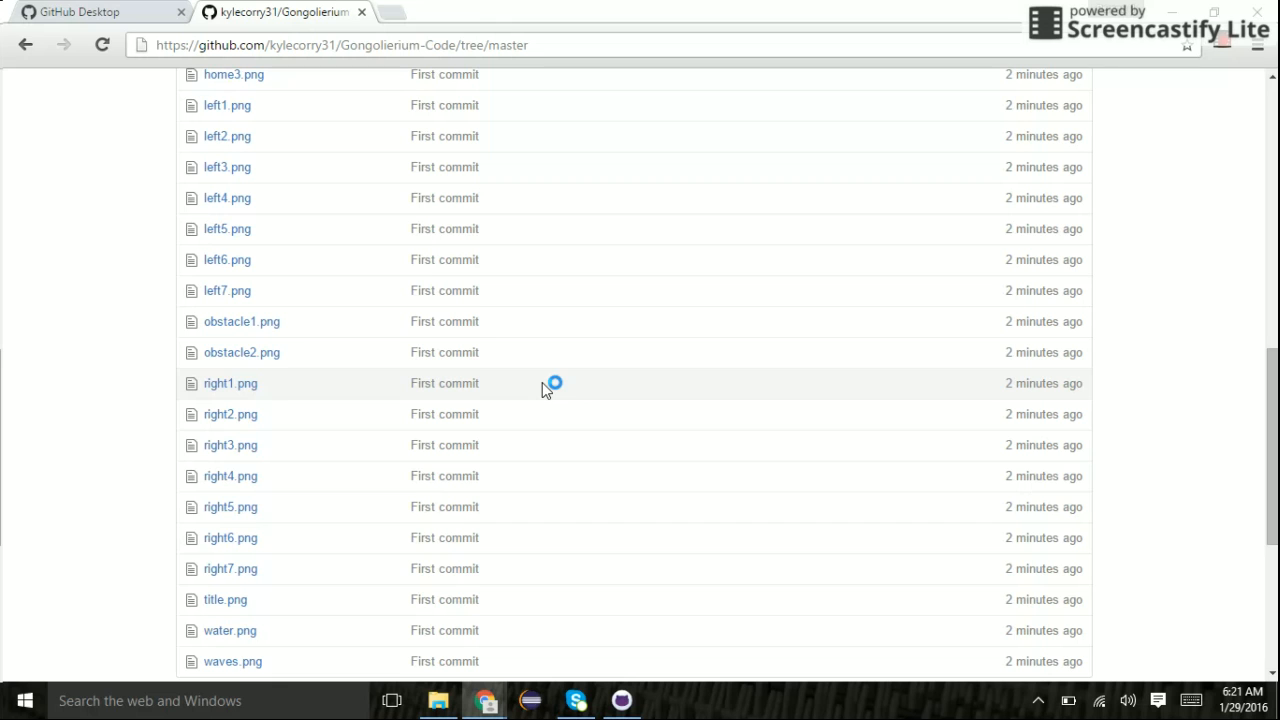
Look over the online repository's file list and compare it with the files in the local Gongolierium Code folder.
scroll(542, 382, "up", 8)
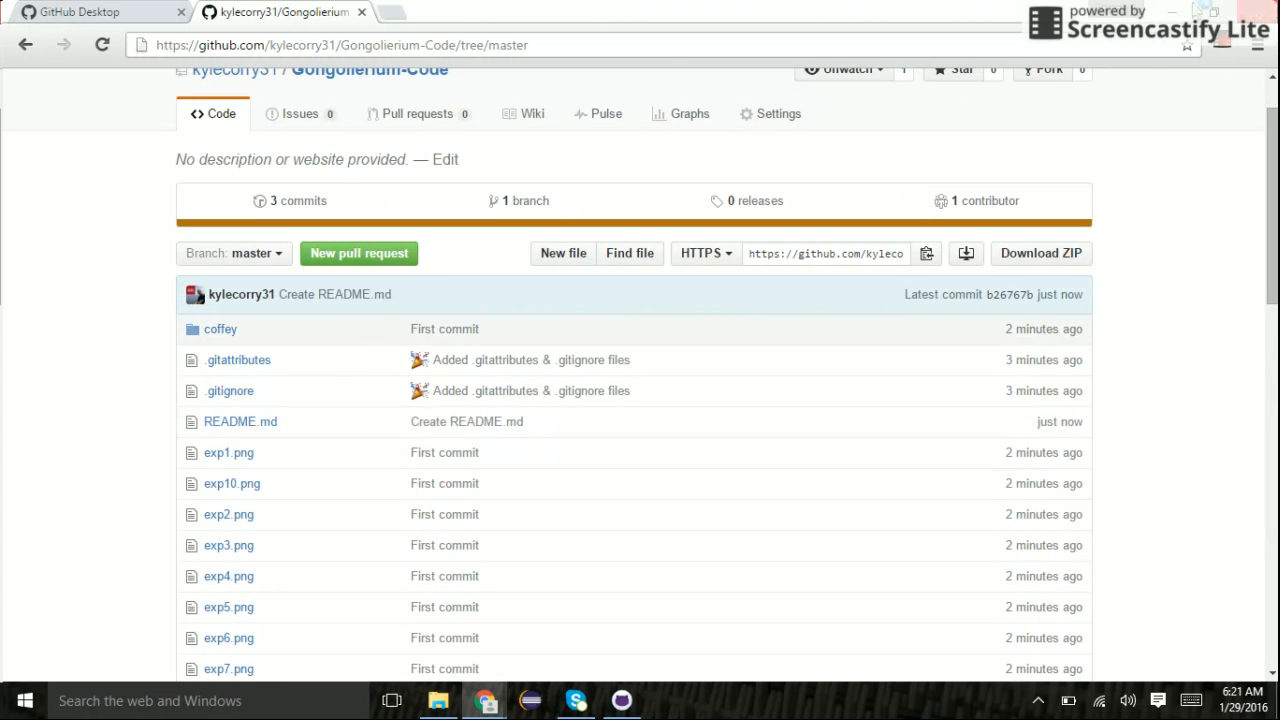
left_click(1173, 13)
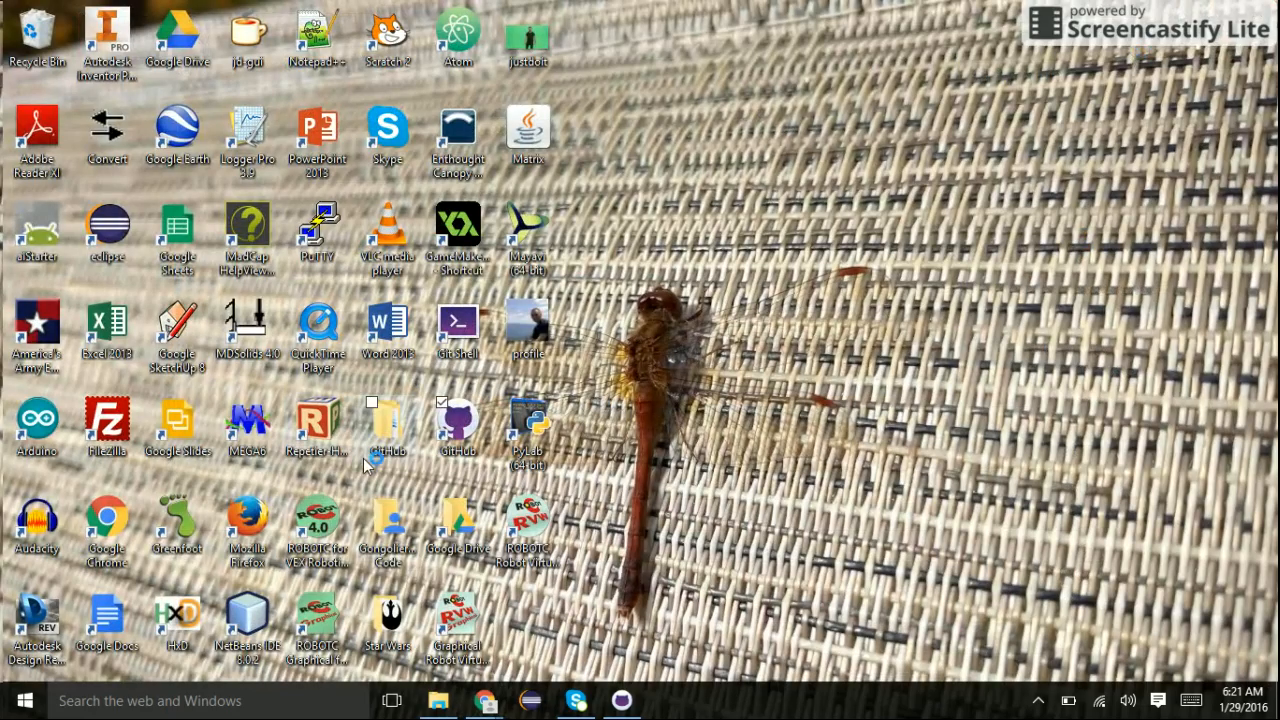
double_click(405, 528)
scroll(455, 462, "down", 1)
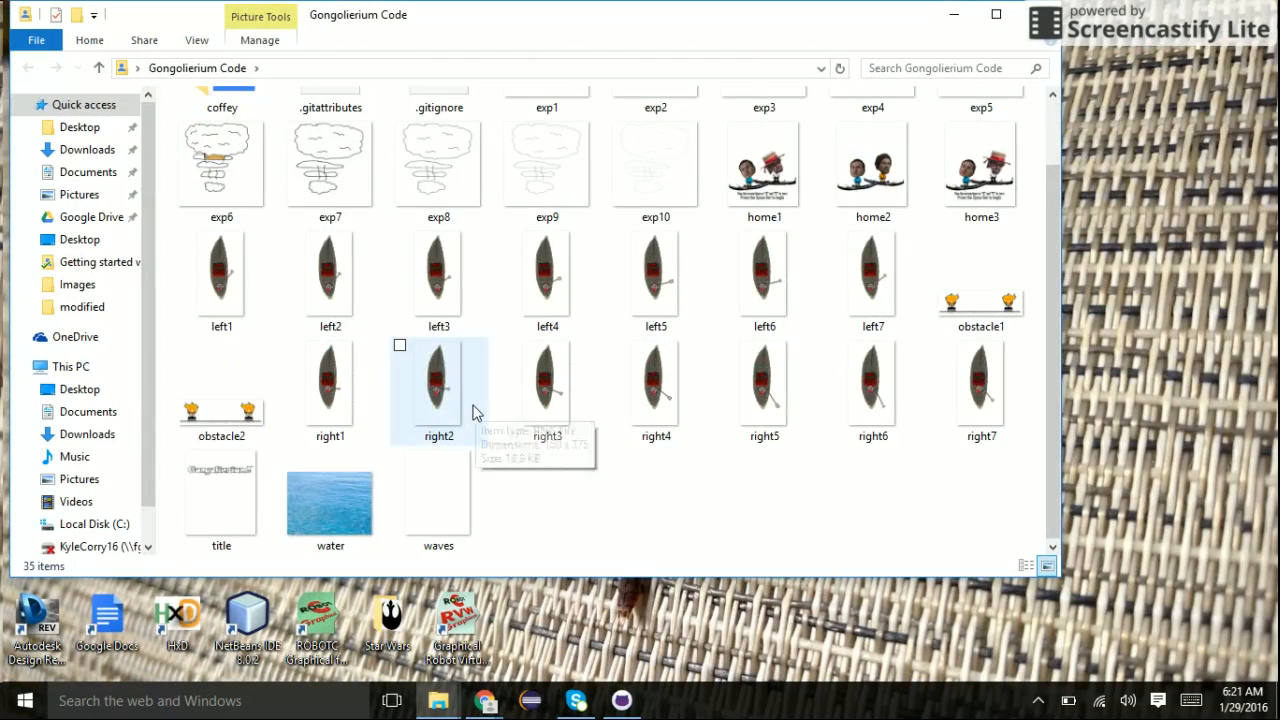
scroll(347, 322, "up", 1)
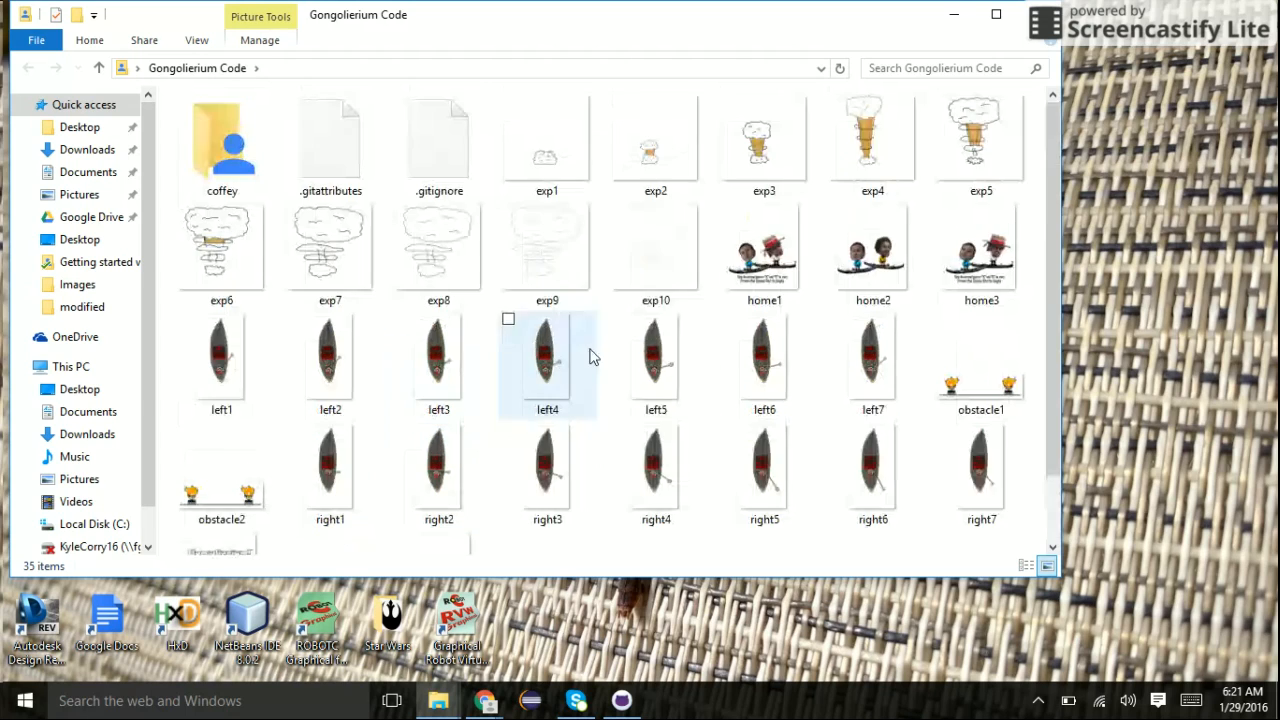
left_click(955, 20)
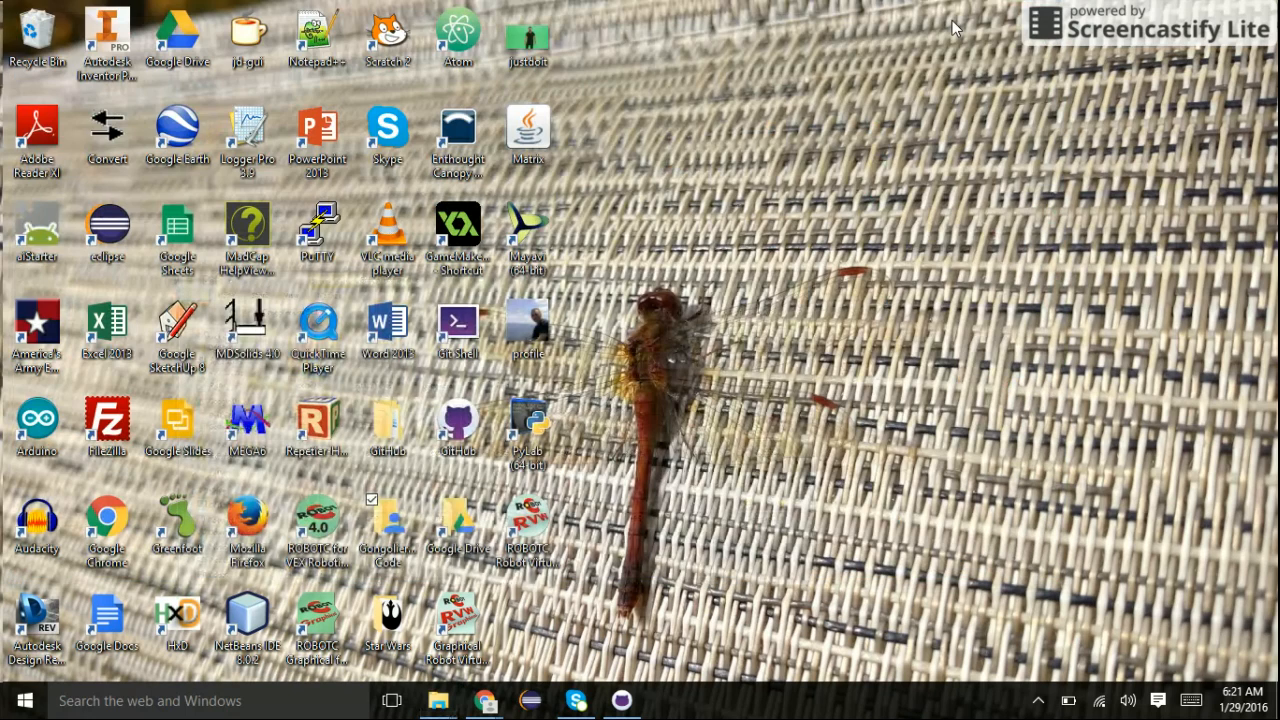
Switch to GitHub Desktop and sync the Gongolierium-Code repository with GitHub.
left_click(621, 700)
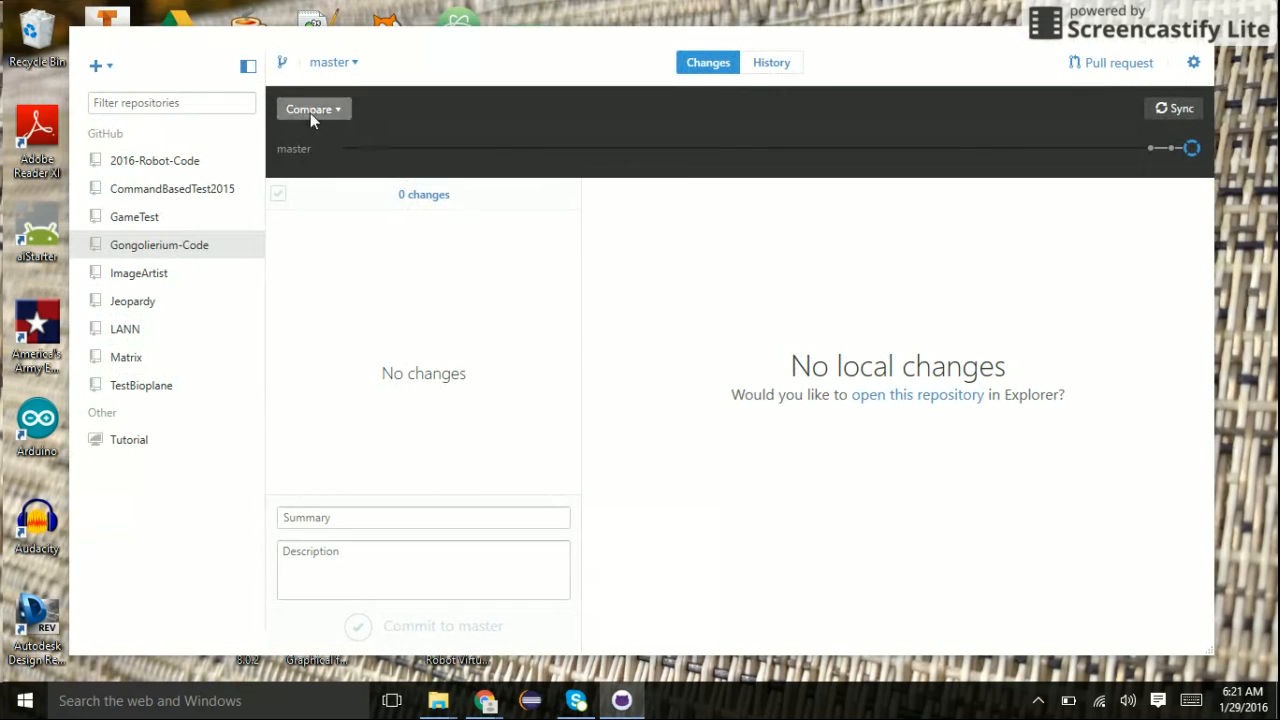
left_click(190, 241)
left_click(1158, 110)
Examine the README.md changes in the latest commit of the history and return to the uncommitted changes view.
left_click(1171, 148)
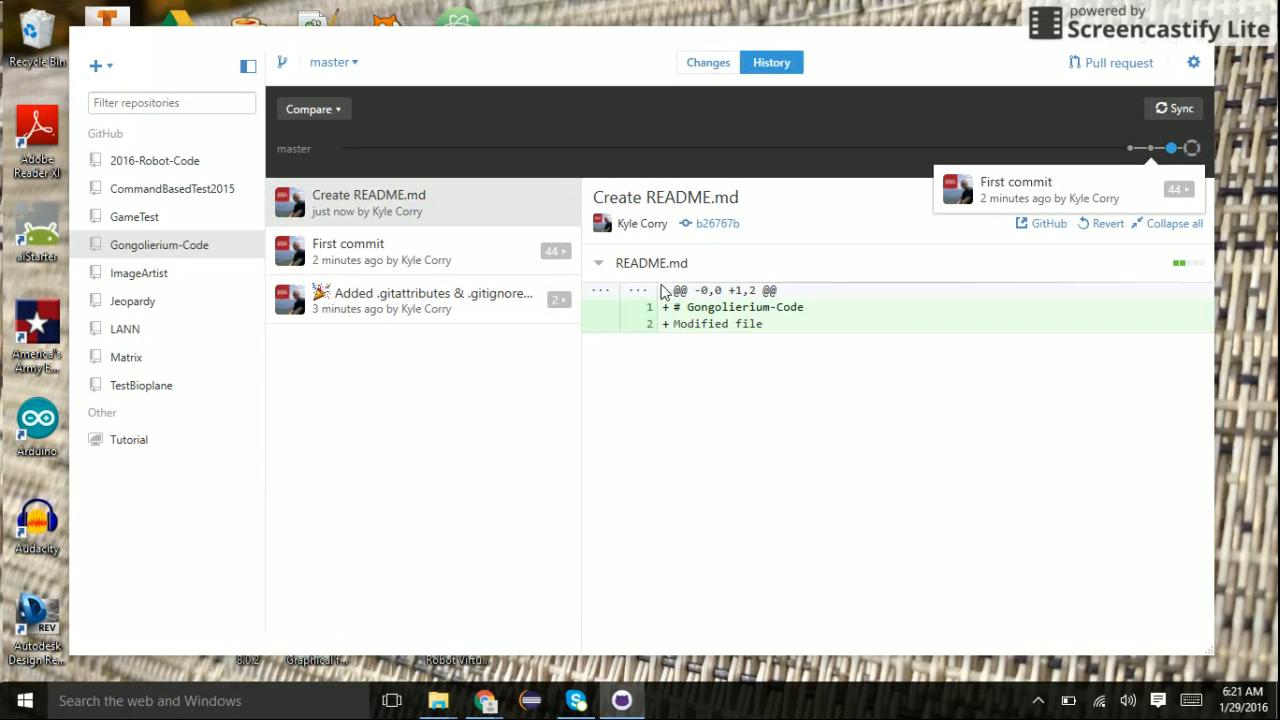
left_click_drag(702, 325, 795, 331)
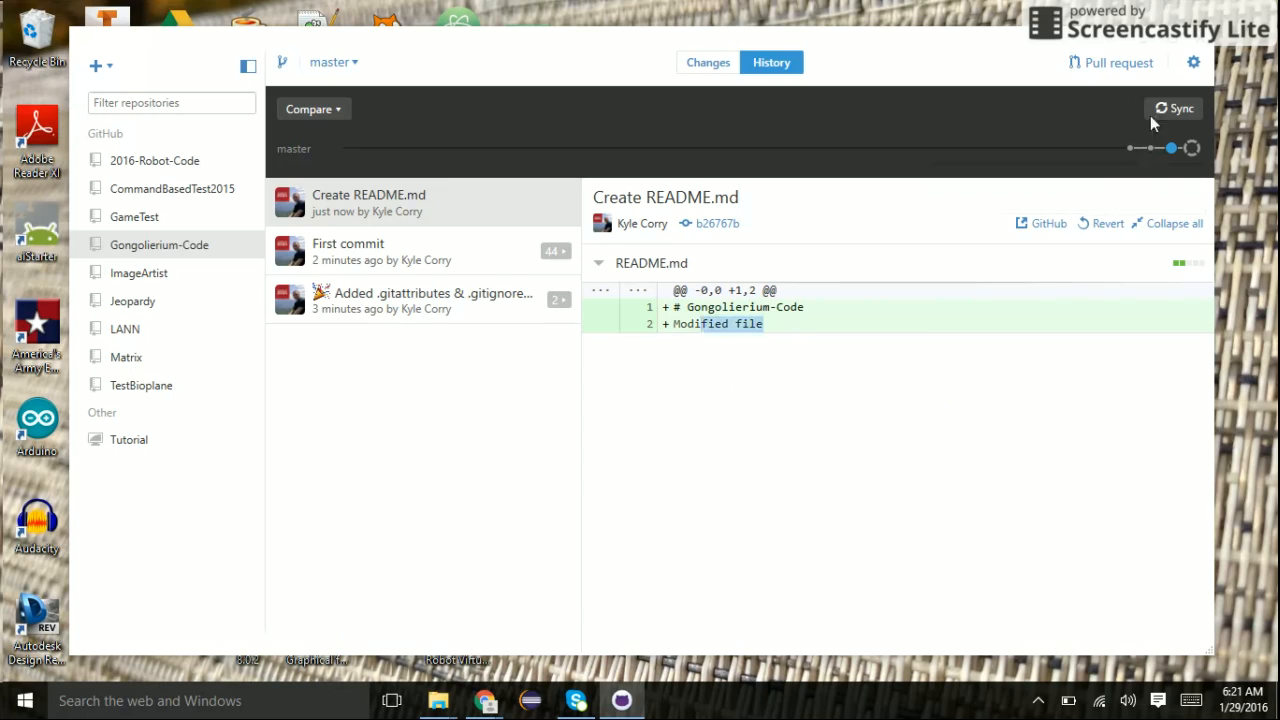
left_click(1190, 146)
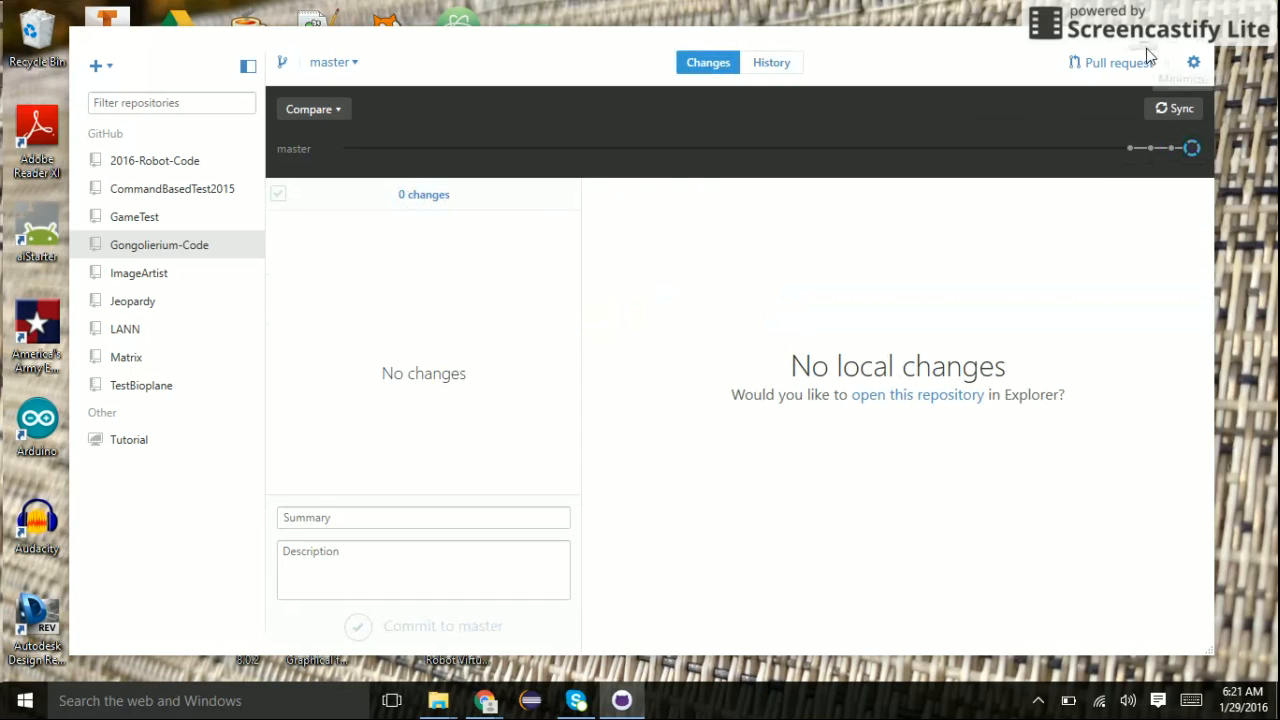
Check the local Gongolierium Code folder for the README.md file and close the folder.
left_click(1143, 48)
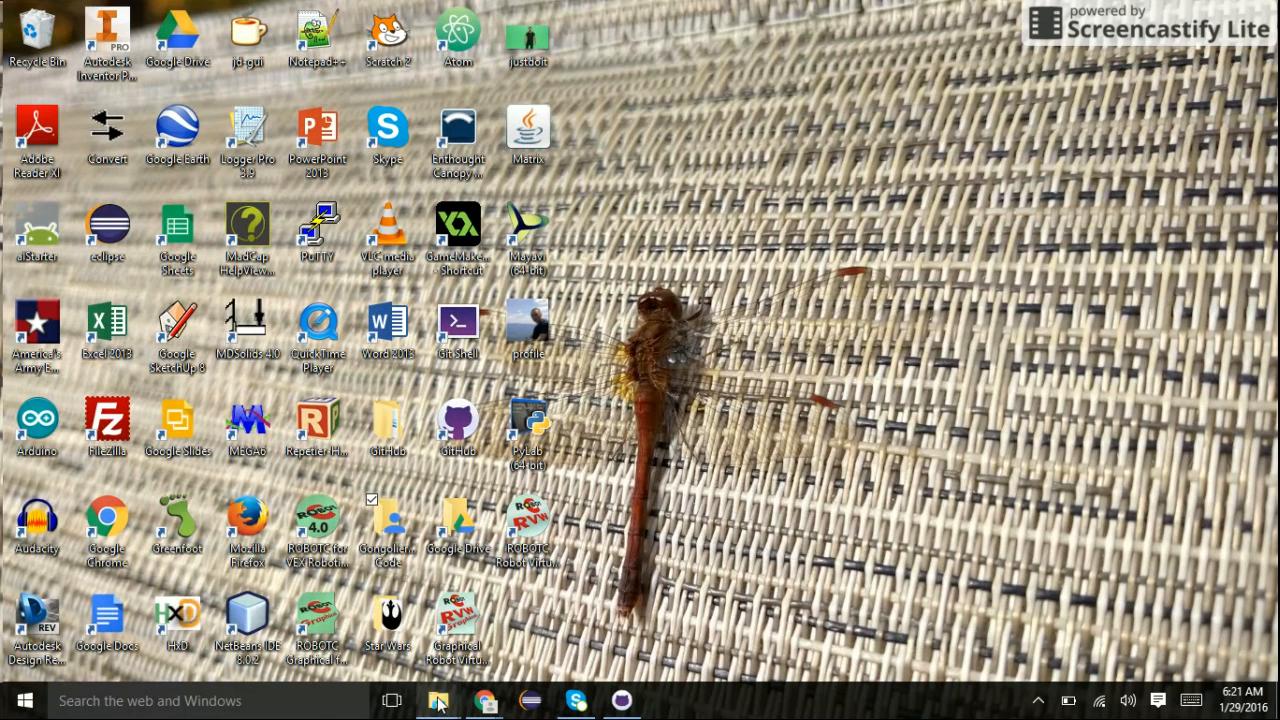
mouse_move(440, 703)
left_click(485, 650)
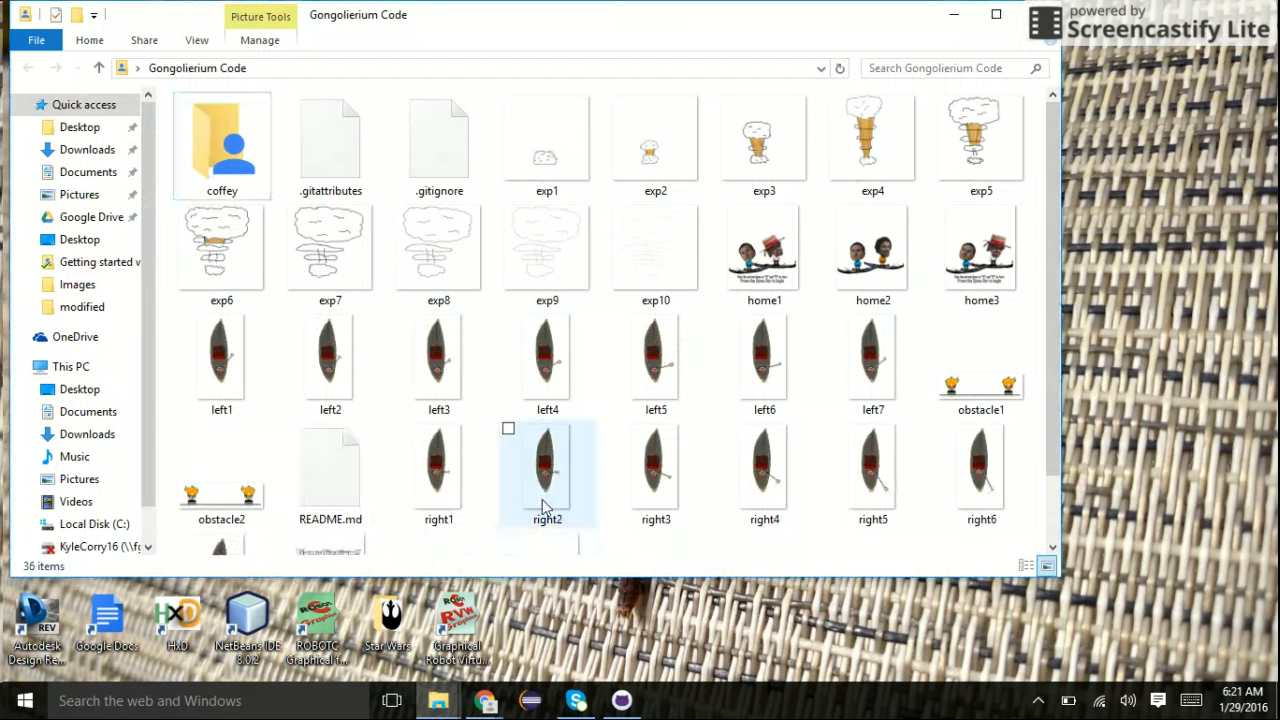
scroll(575, 220, "down", 1)
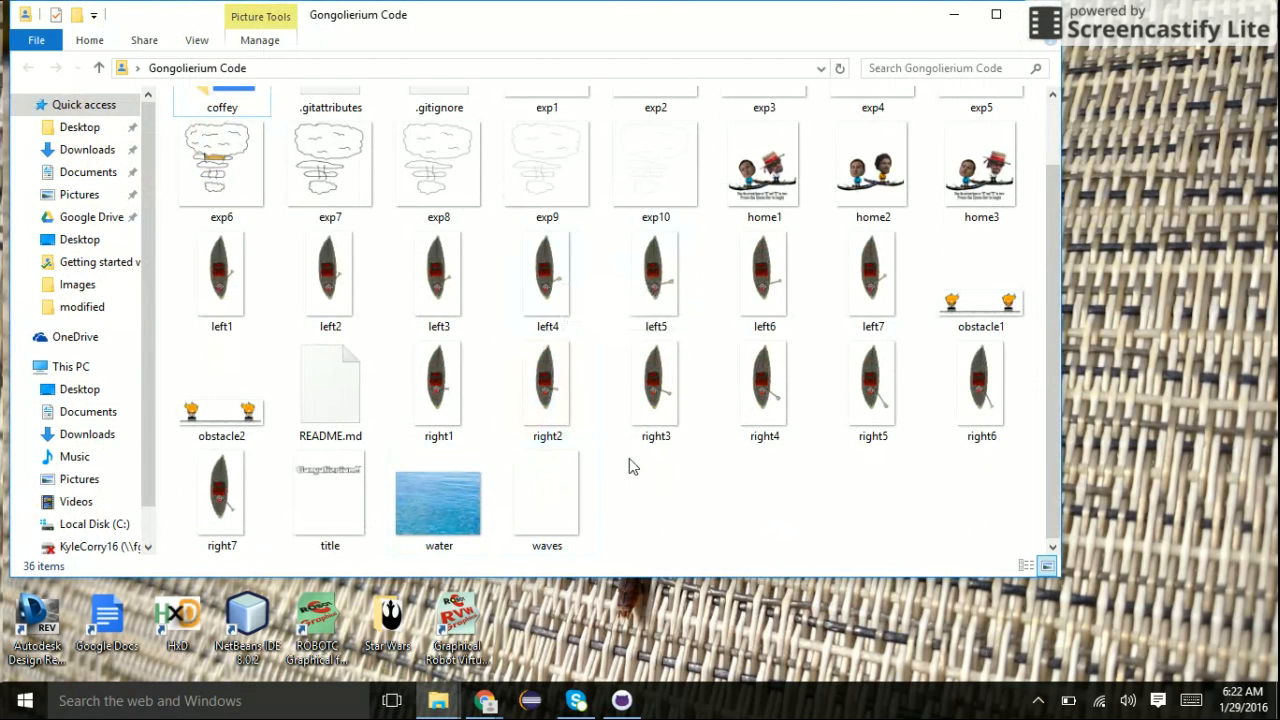
left_click(315, 398)
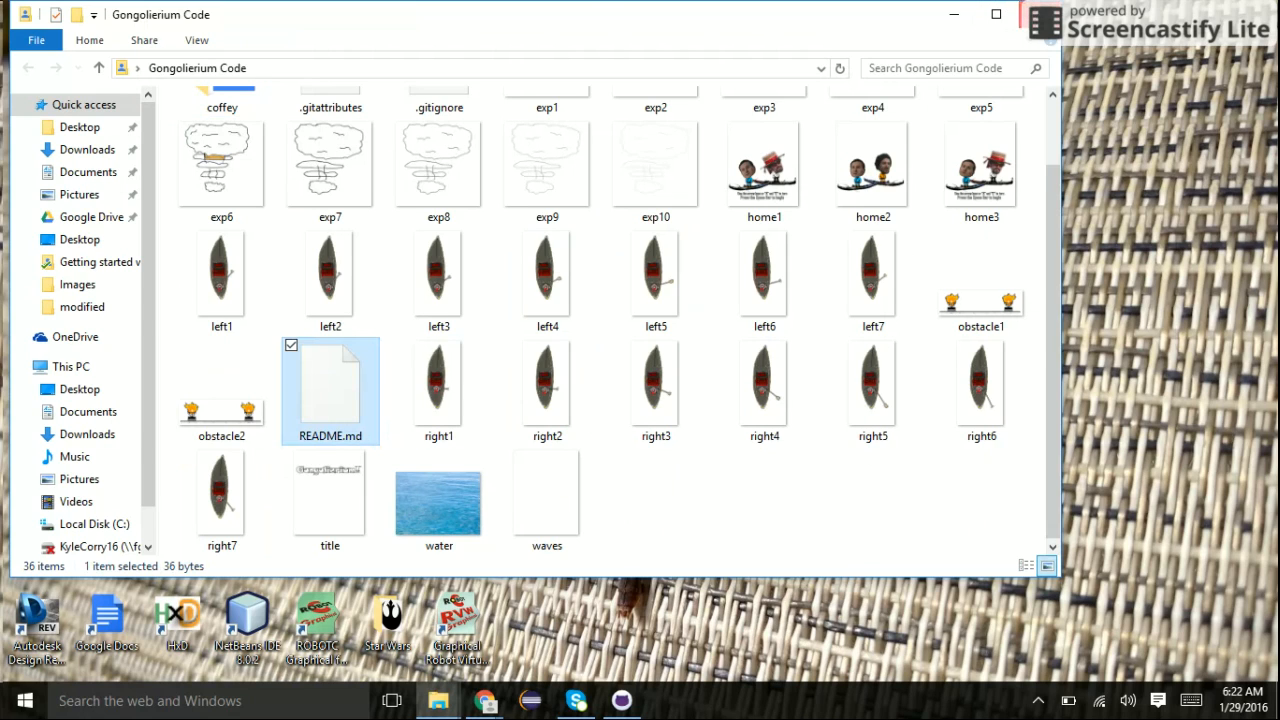
left_click(1040, 14)
Return to GitHub Desktop, sync the Gongolierium-Code repository again, and place the cursor in the commit summary.
left_click(621, 700)
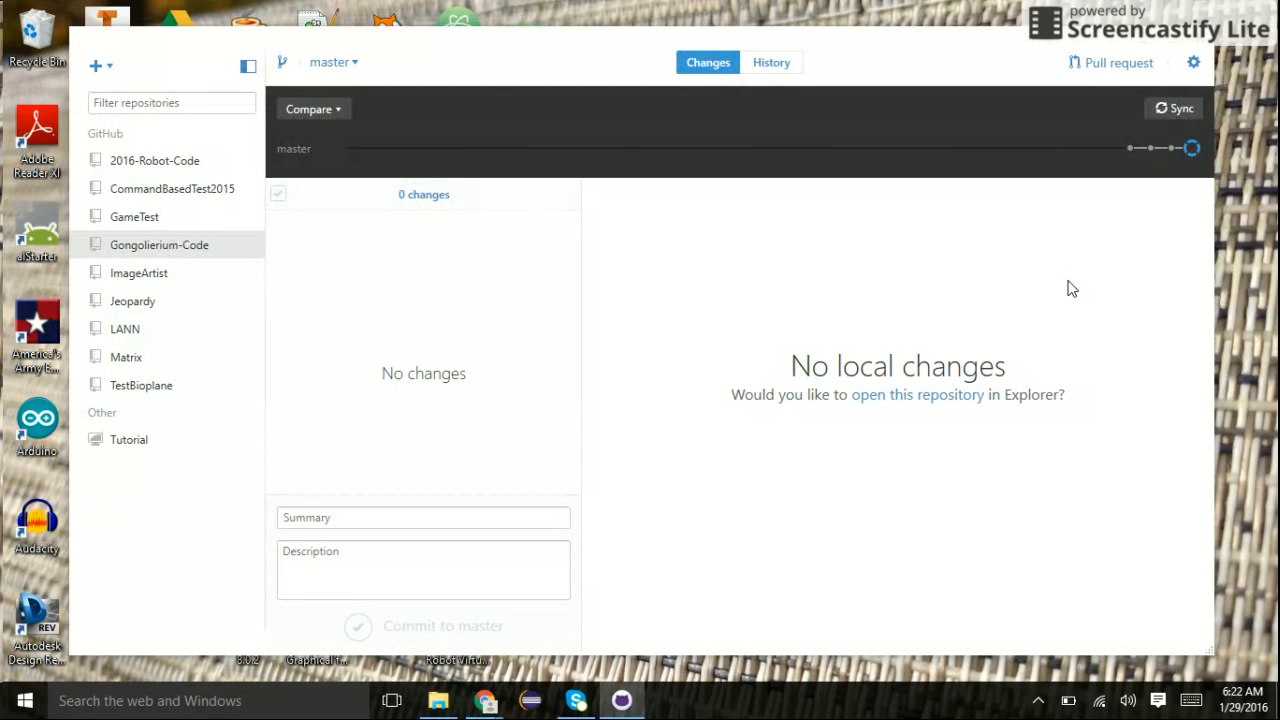
left_click(1163, 116)
left_click(357, 517)
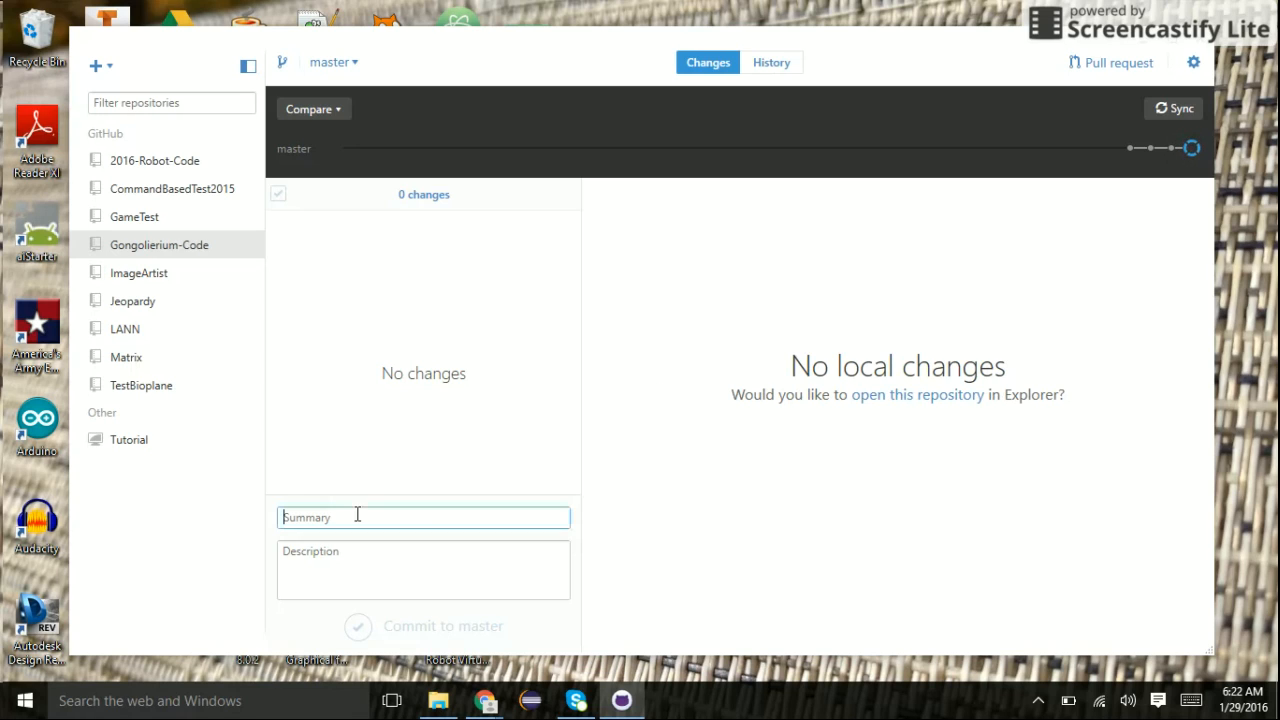